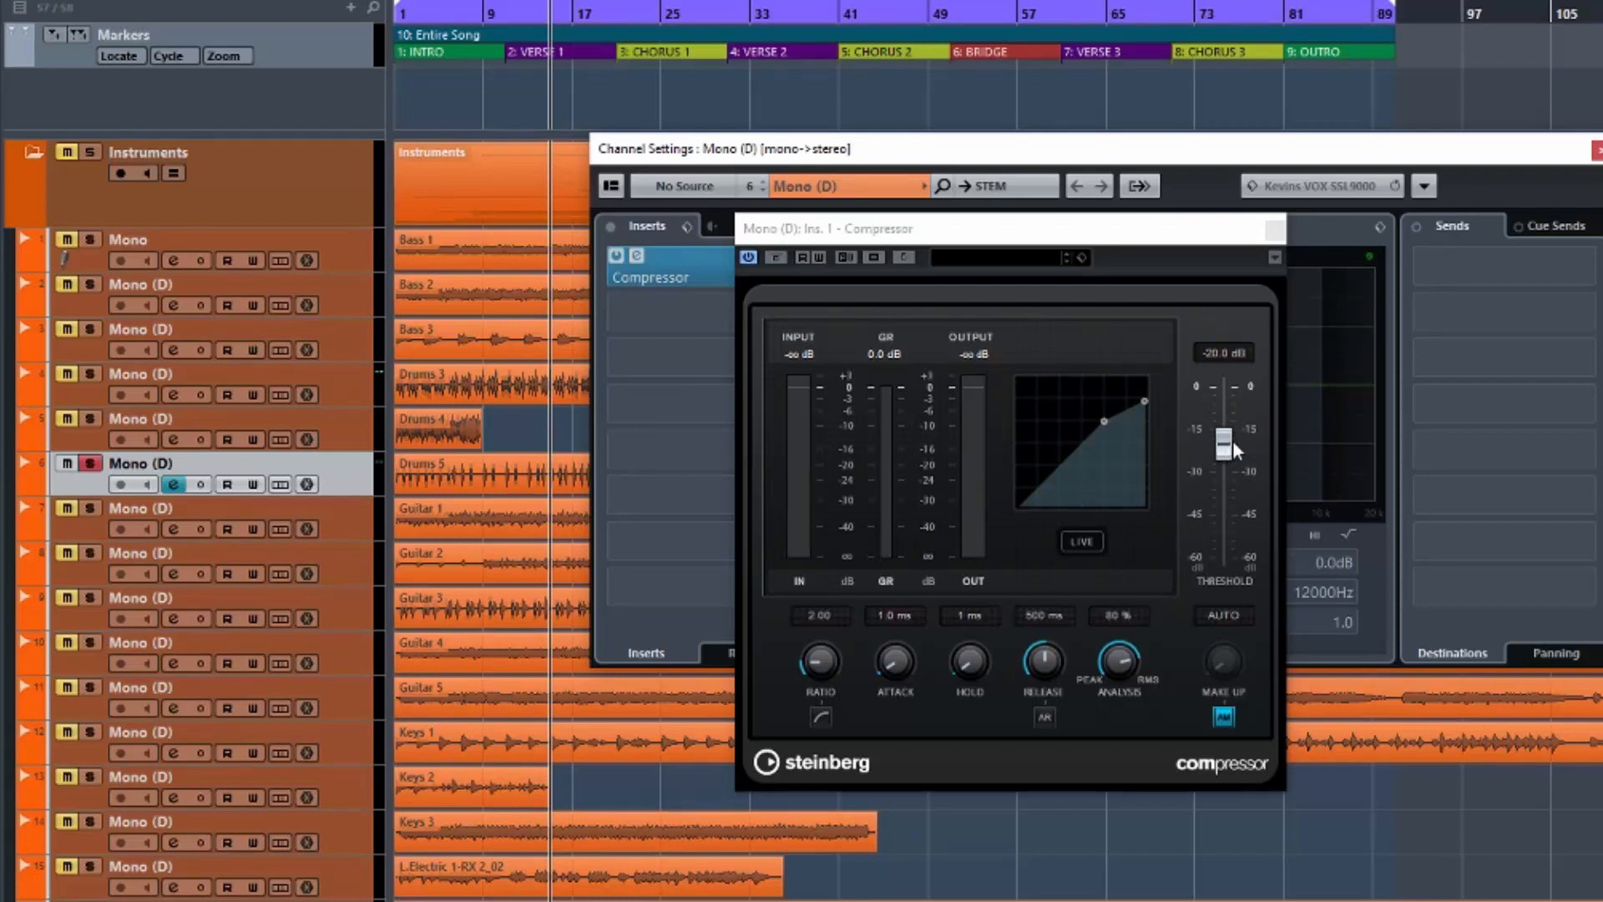
# Audition Mono (D) threshold levels from about -40 to -12.7 dB, settling near -18.5 dB.
pyautogui.moveTo(1227, 449)
pyautogui.mouseDown()
pyautogui.moveTo(1235, 517)
pyautogui.moveTo(1235, 434)
pyautogui.moveTo(1247, 522)
pyautogui.moveTo(1234, 429)
pyautogui.moveTo(1236, 447)
pyautogui.mouseUp()
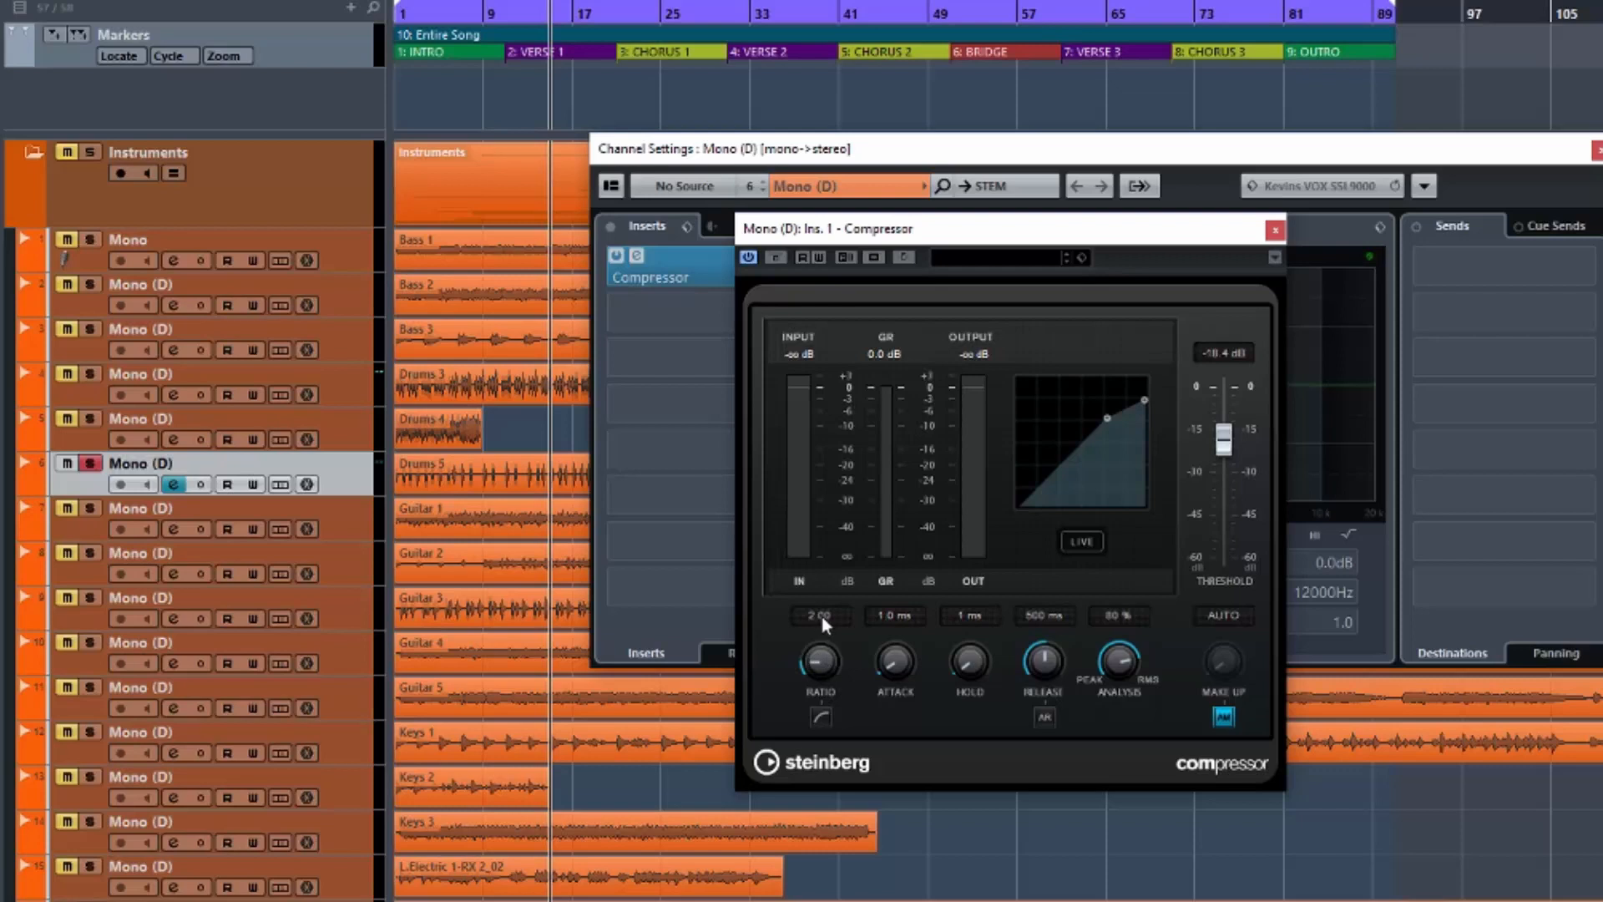
pyautogui.moveTo(1226, 440)
pyautogui.mouseDown()
pyautogui.moveTo(1225, 541)
pyautogui.moveTo(1230, 427)
pyautogui.mouseUp()
pyautogui.moveTo(1234, 419)
pyautogui.mouseDown()
pyautogui.moveTo(1229, 503)
pyautogui.moveTo(1234, 427)
pyautogui.mouseUp()
pyautogui.moveTo(1220, 435)
pyautogui.mouseDown()
pyautogui.moveTo(1229, 417)
pyautogui.moveTo(1236, 441)
pyautogui.moveTo(1235, 422)
pyautogui.mouseUp()
pyautogui.moveTo(1224, 433)
pyautogui.mouseDown()
pyautogui.moveTo(1226, 469)
pyautogui.moveTo(1227, 438)
pyautogui.mouseUp()
pyautogui.moveTo(1226, 435); pyautogui.dragTo(1219, 480)
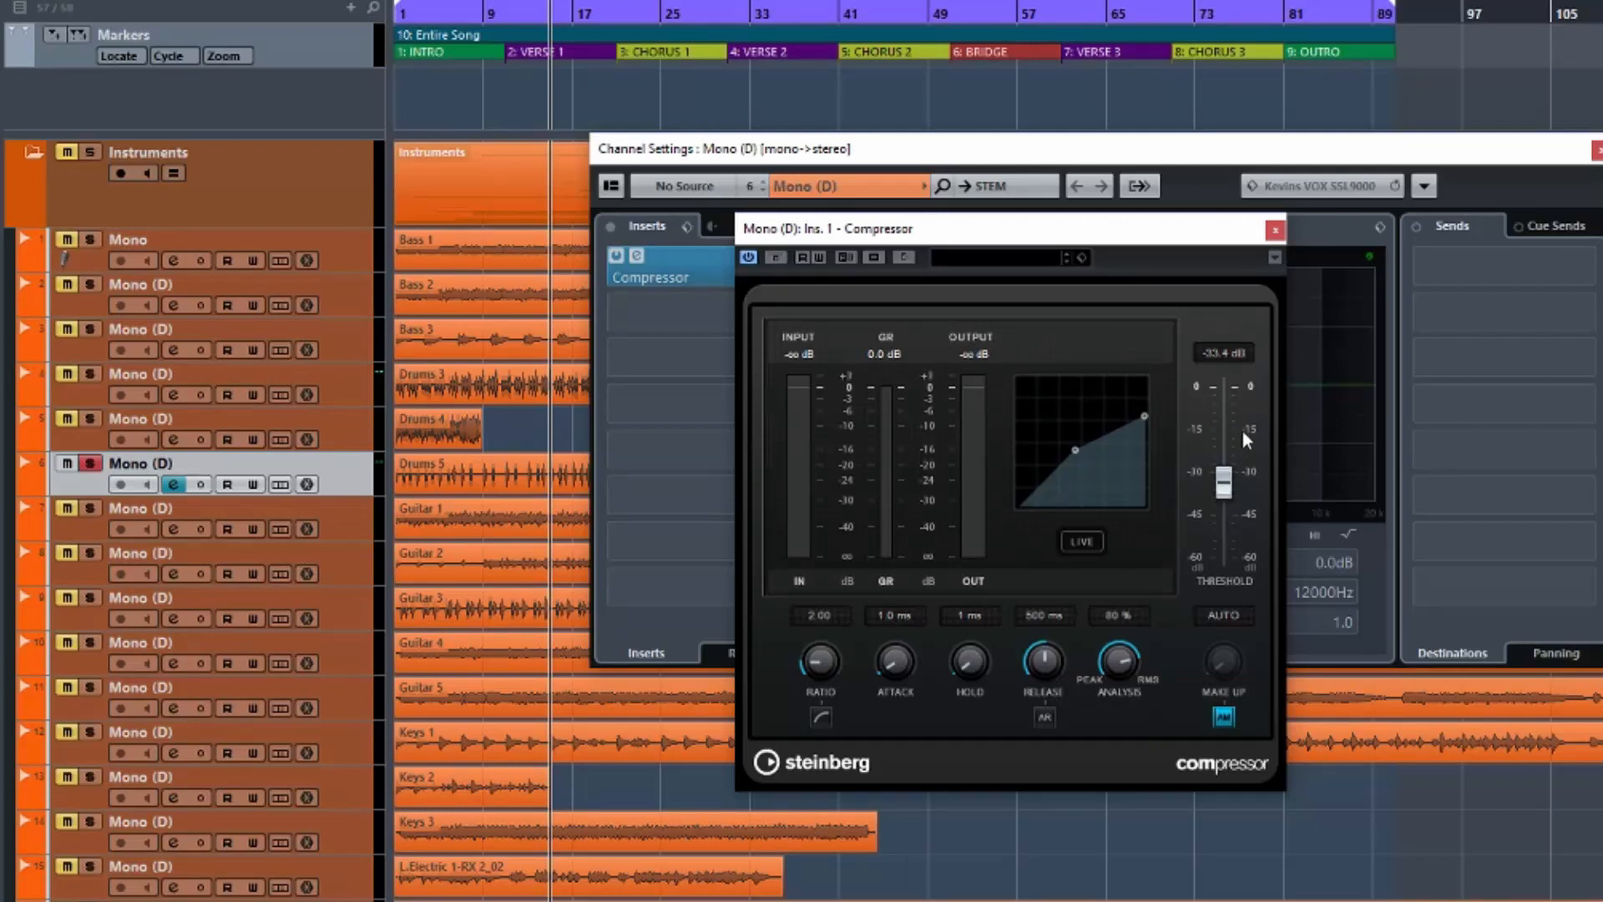
pyautogui.moveTo(1223, 482); pyautogui.dragTo(1223, 444)
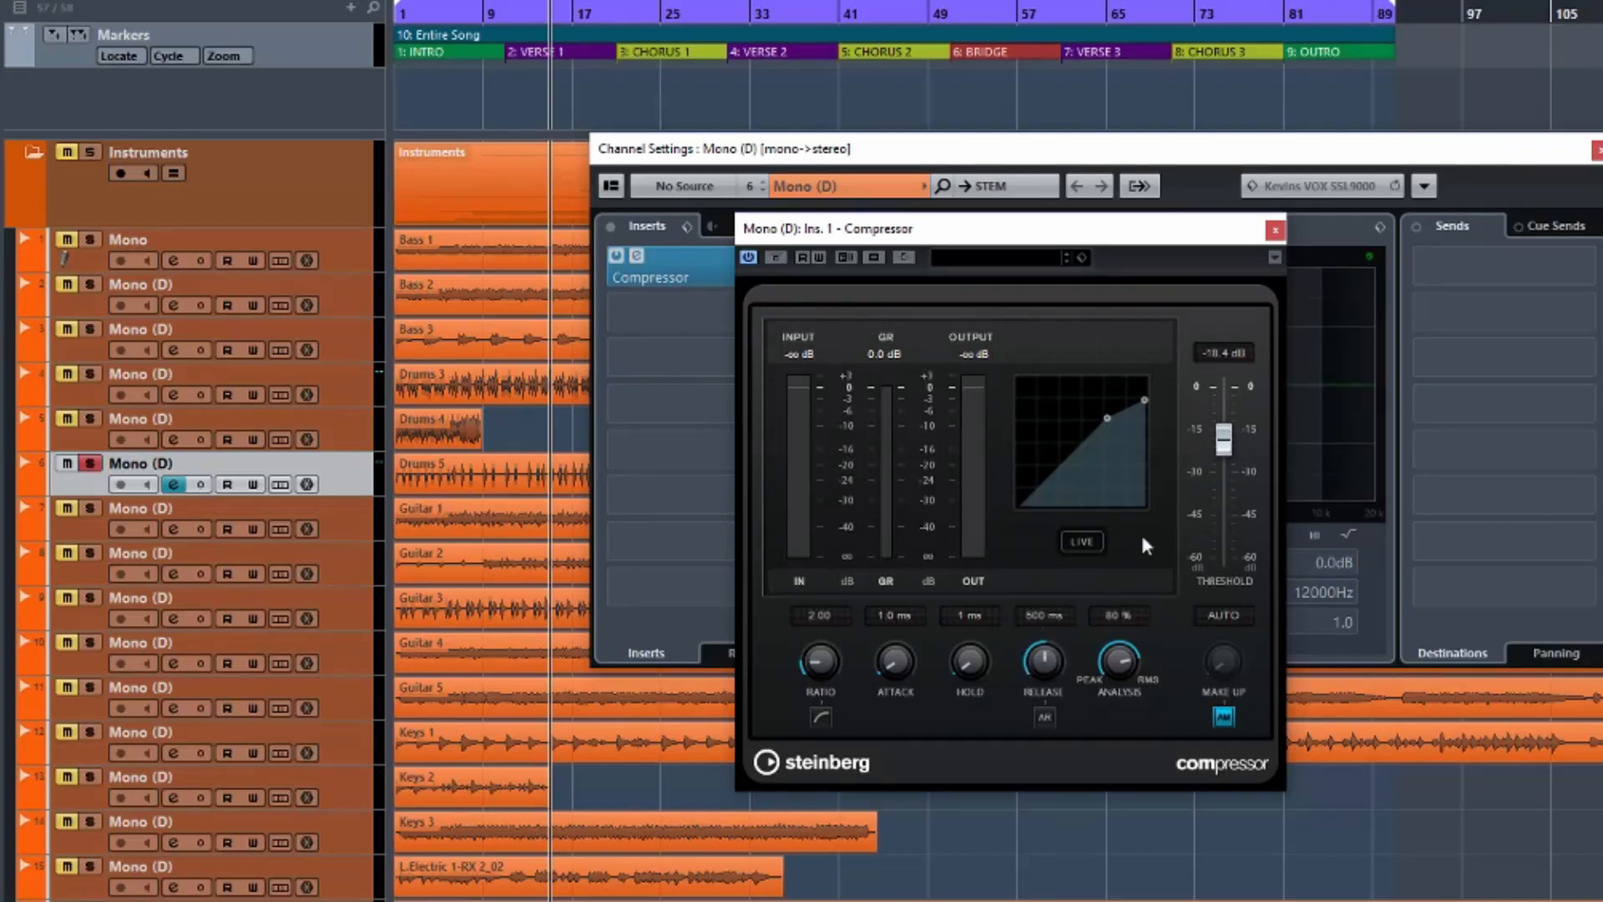
pyautogui.moveTo(1221, 457)
pyautogui.mouseDown()
pyautogui.moveTo(1221, 511)
pyautogui.moveTo(1229, 444)
pyautogui.mouseUp()
pyautogui.moveTo(1224, 441)
pyautogui.mouseDown()
pyautogui.moveTo(1225, 520)
pyautogui.moveTo(1232, 428)
pyautogui.mouseUp()
# Switch off Auto Make-Up and lower the threshold to -22.5 dB.
pyautogui.click(1224, 716)
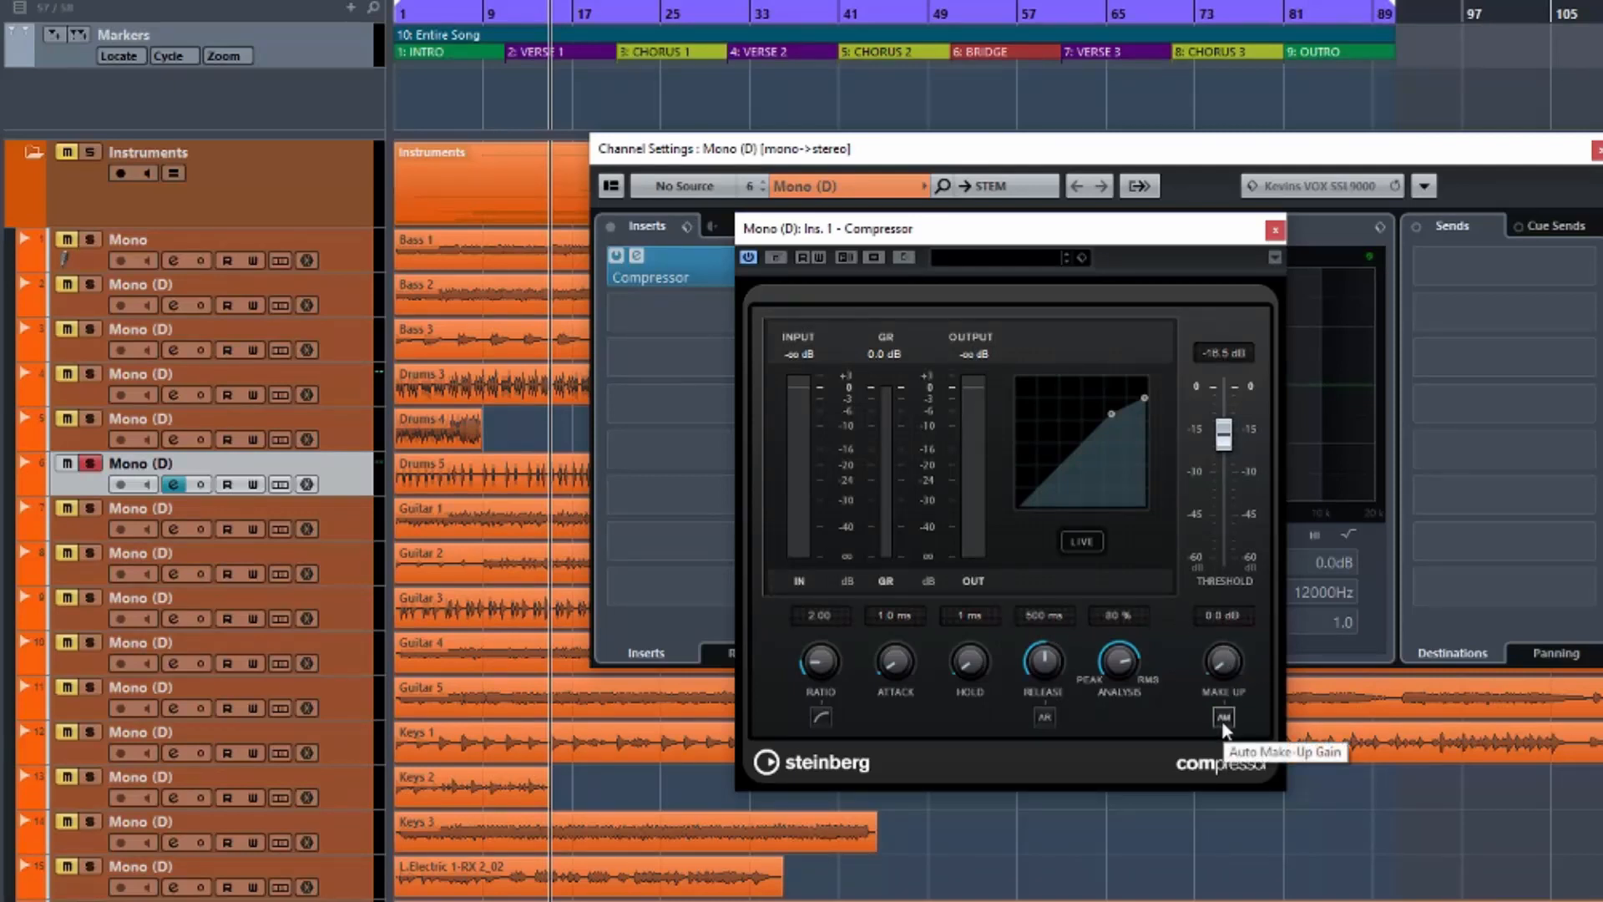
pyautogui.click(1225, 719)
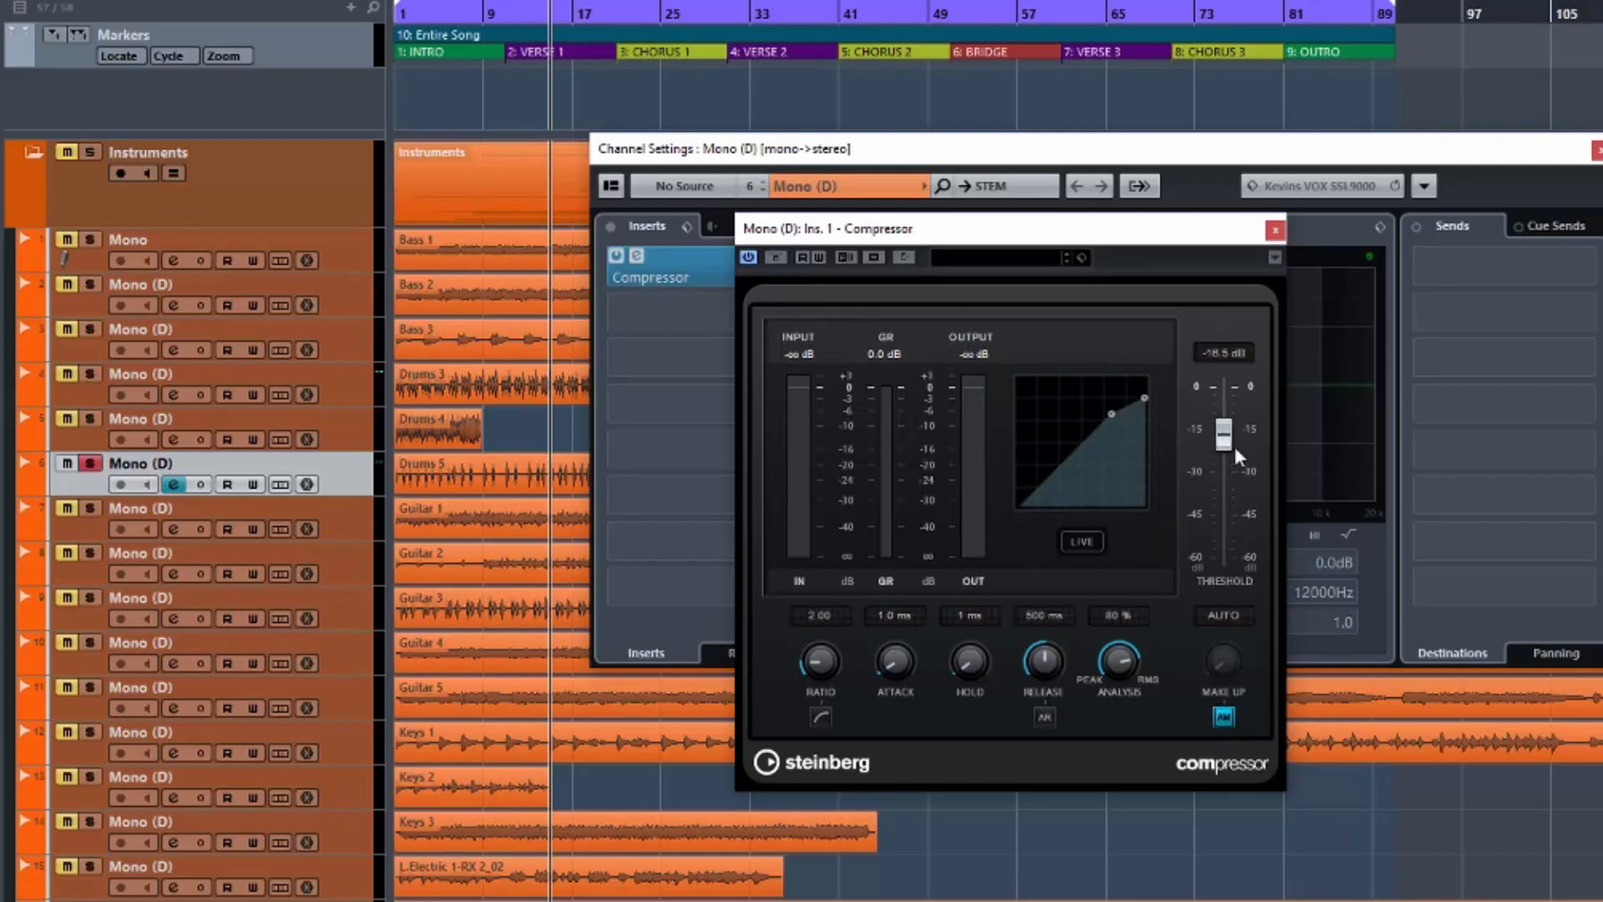
pyautogui.click(1220, 722)
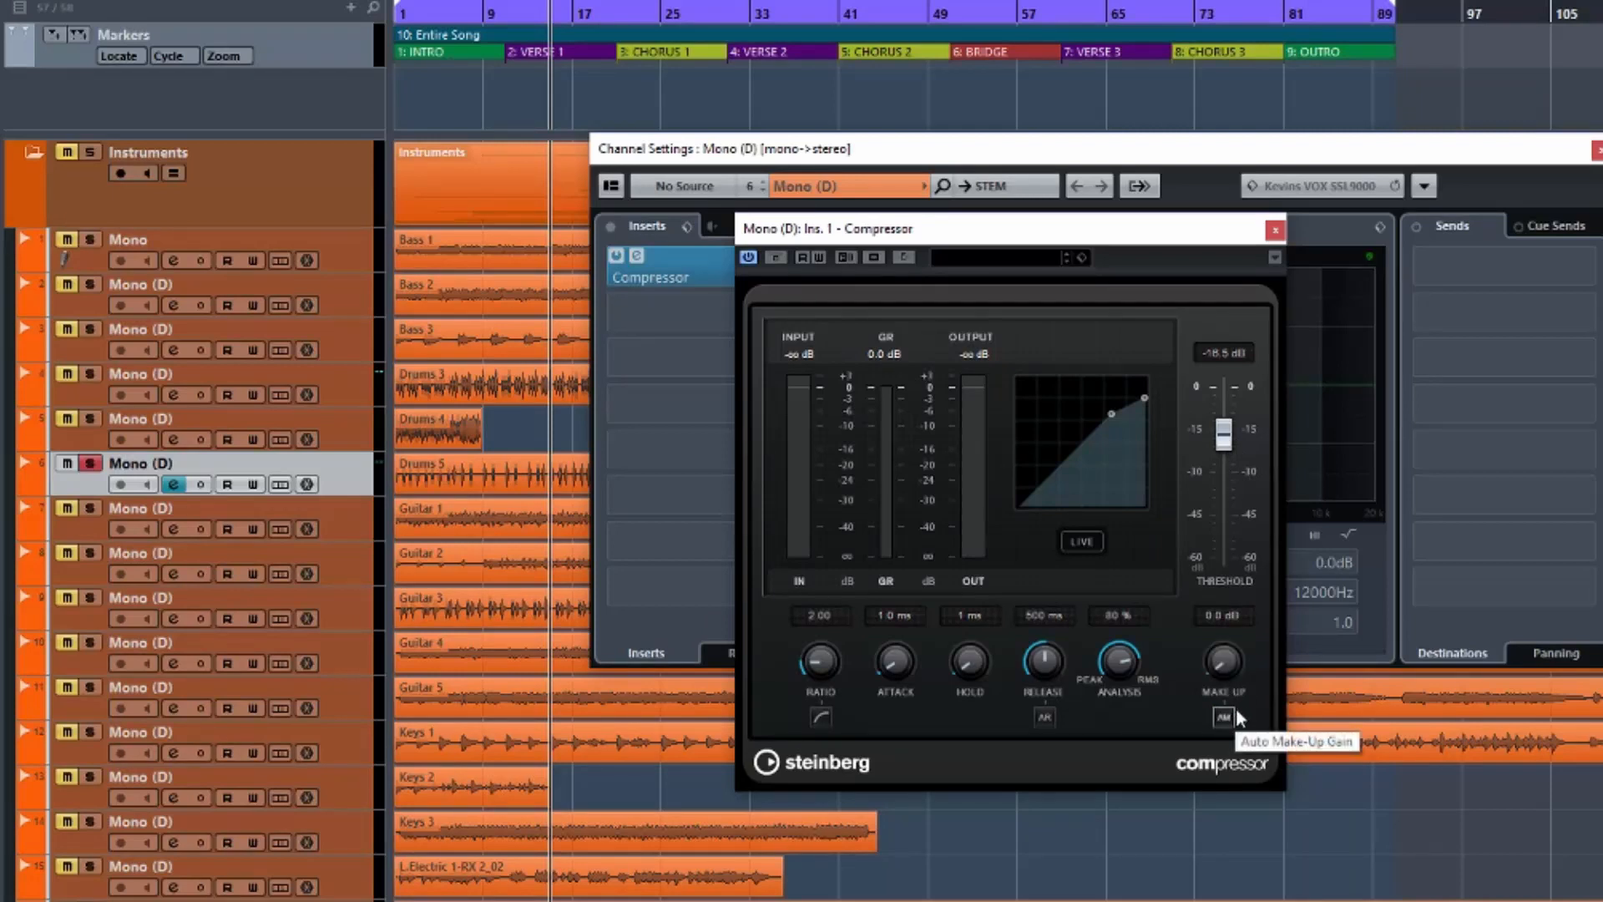
pyautogui.moveTo(1223, 433); pyautogui.dragTo(1230, 456)
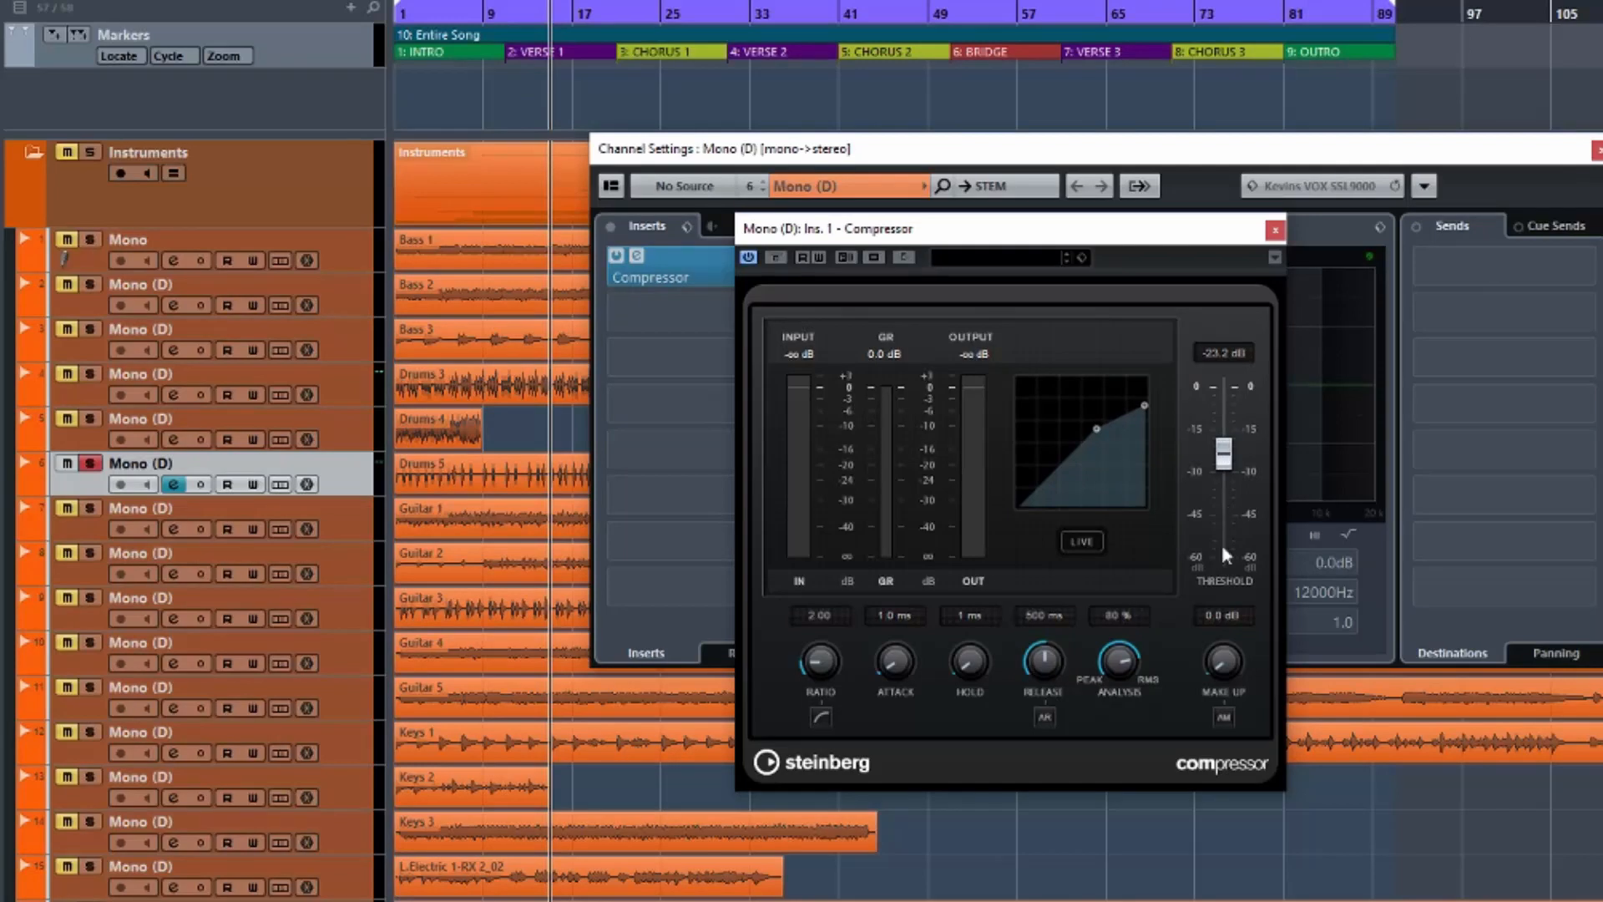
# Set make-up gain to 3.0 dB and drop the threshold to about -38.8 dB.
pyautogui.moveTo(1225, 663); pyautogui.dragTo(1223, 645)
pyautogui.moveTo(1219, 653); pyautogui.dragTo(1219, 652)
pyautogui.moveTo(1223, 455); pyautogui.dragTo(1224, 493)
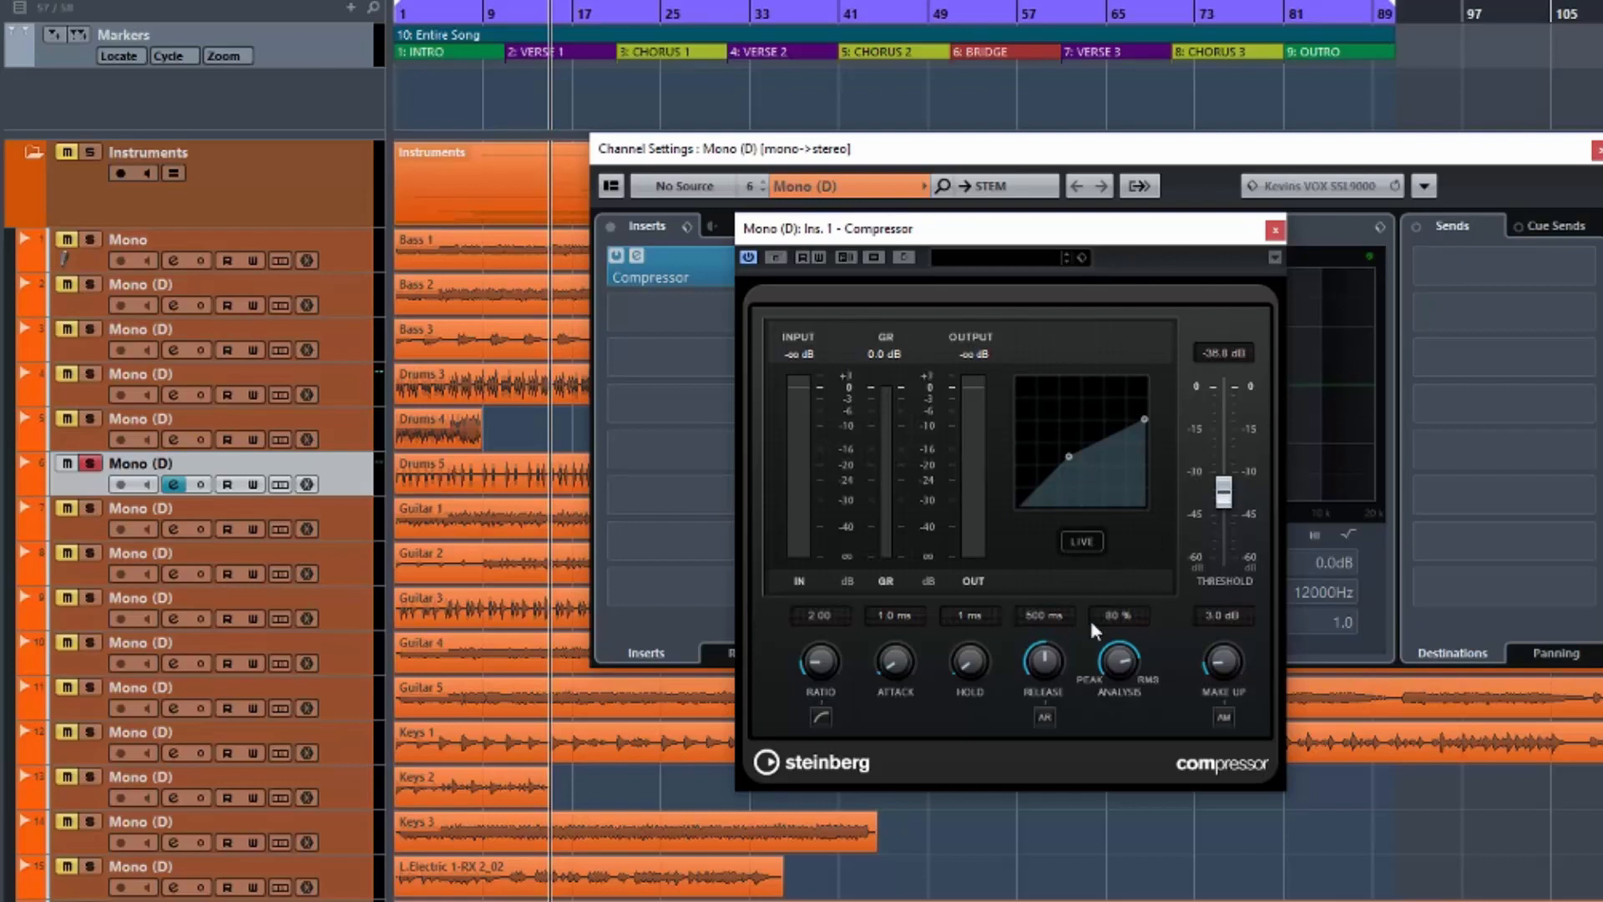
# Try thresholds between -40 and -18.5 dB, end at -22.5 dB, and reset Hold to 0 ms.
pyautogui.moveTo(1229, 492)
pyautogui.mouseDown()
pyautogui.moveTo(1234, 509)
pyautogui.moveTo(1237, 435)
pyautogui.moveTo(1229, 489)
pyautogui.mouseUp()
pyautogui.moveTo(1224, 489); pyautogui.dragTo(1228, 494)
pyautogui.moveTo(1227, 503); pyautogui.dragTo(1229, 441)
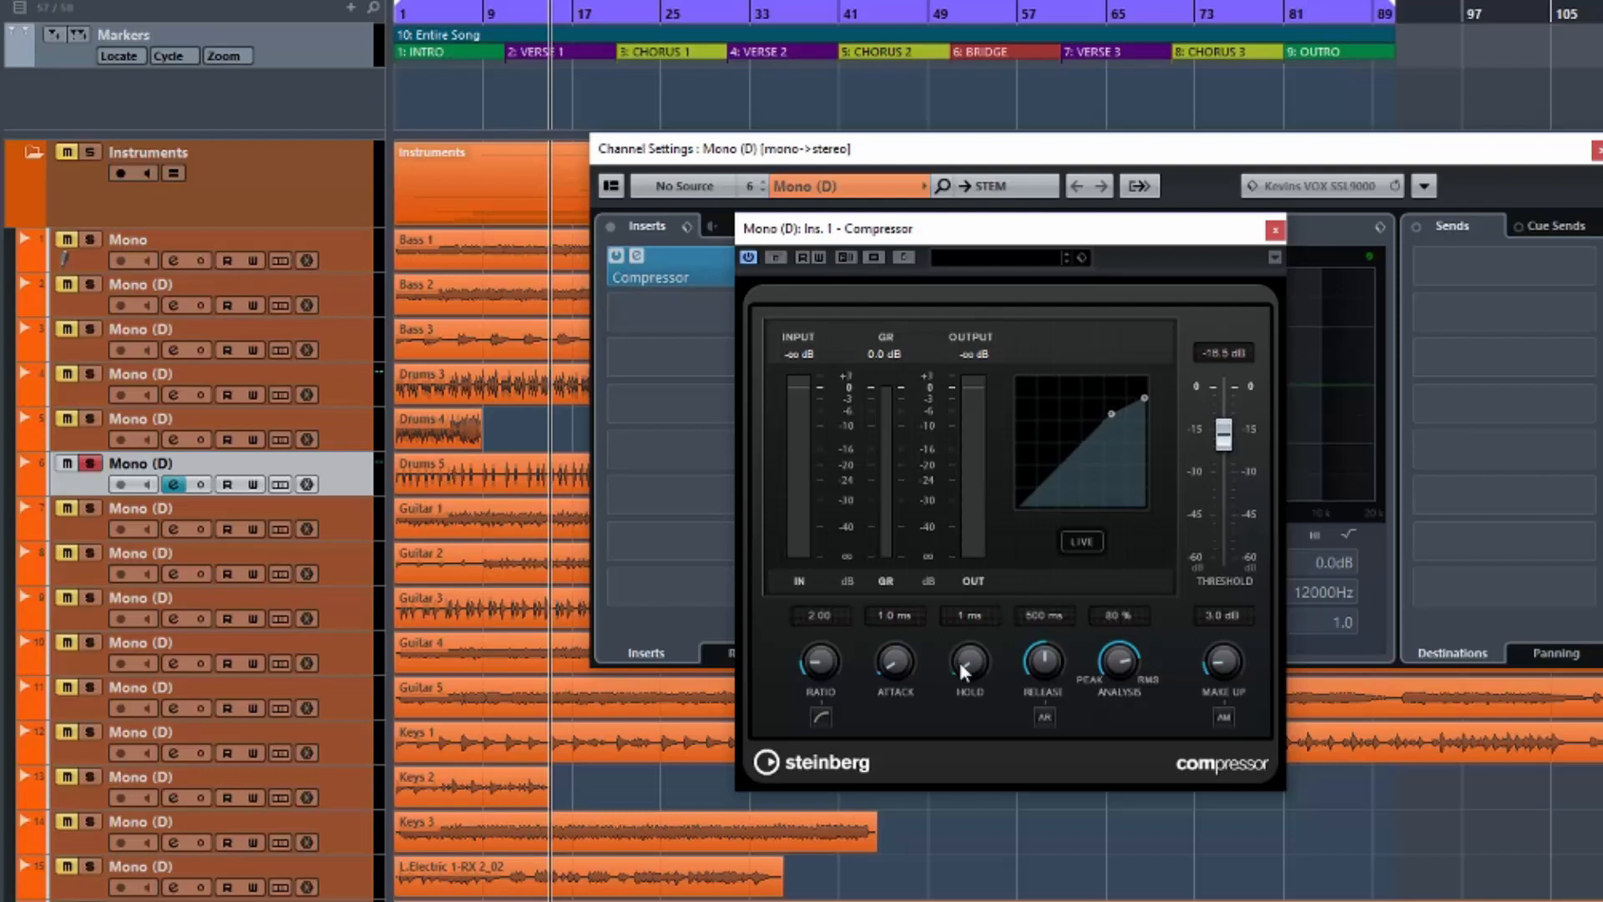
pyautogui.moveTo(964, 640); pyautogui.dragTo(963, 657)
pyautogui.moveTo(1224, 442); pyautogui.dragTo(1225, 455)
pyautogui.keyDown('ctrl'); pyautogui.click(971, 659); pyautogui.keyUp('ctrl')
# Raise the threshold to about -19 dB and push the ratio up to 8:1.
pyautogui.moveTo(1224, 452); pyautogui.dragTo(1235, 517)
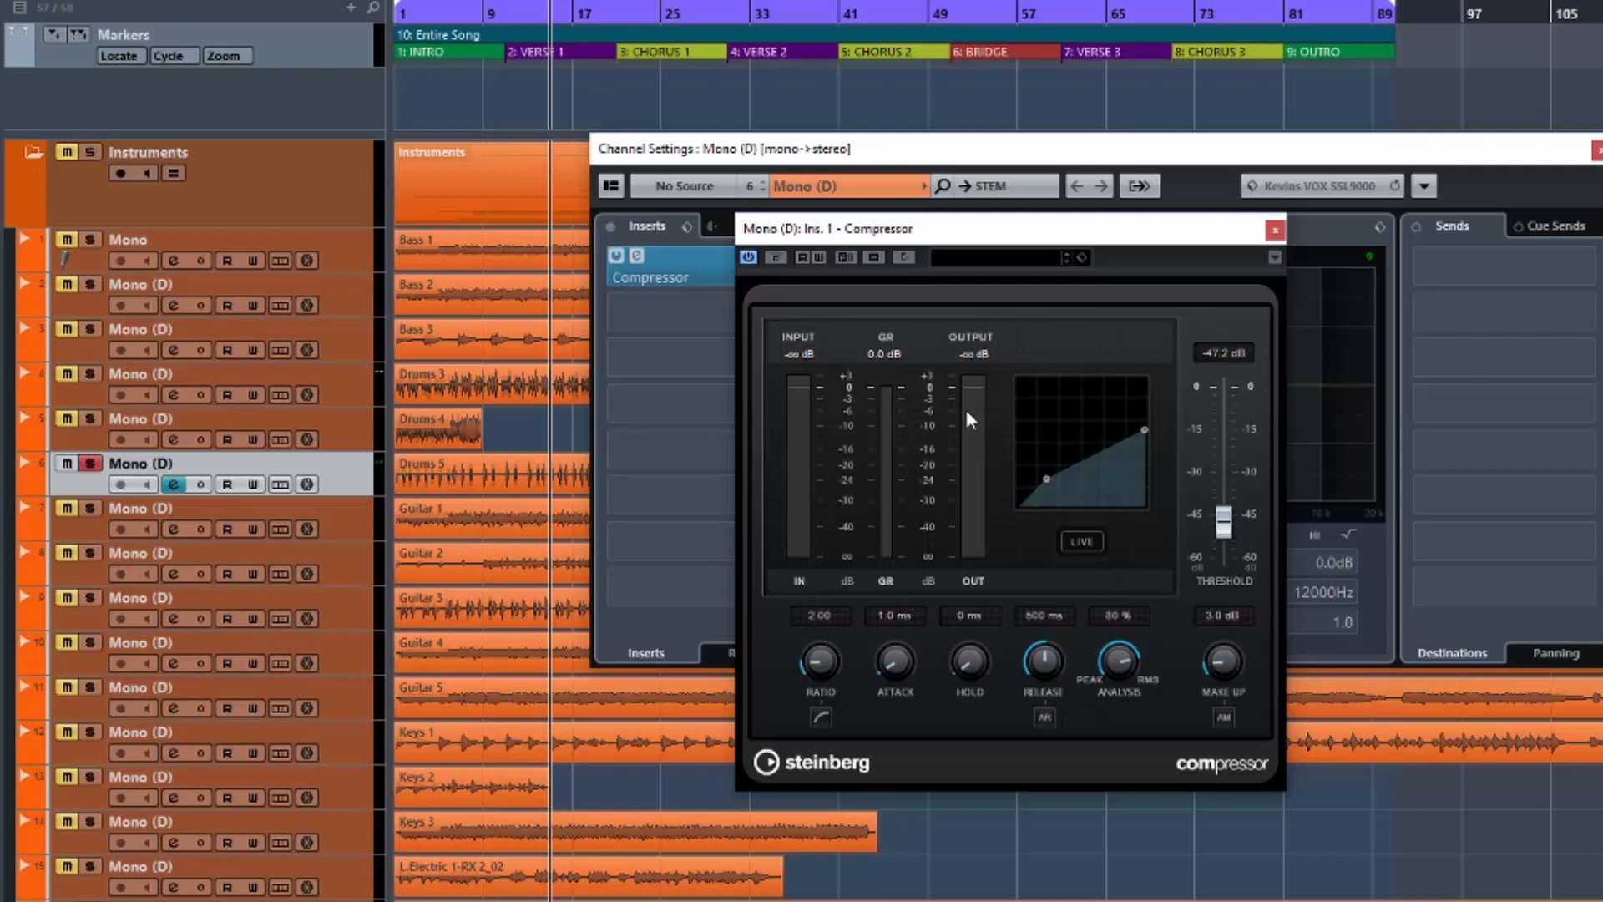
pyautogui.moveTo(1231, 530); pyautogui.dragTo(1224, 442)
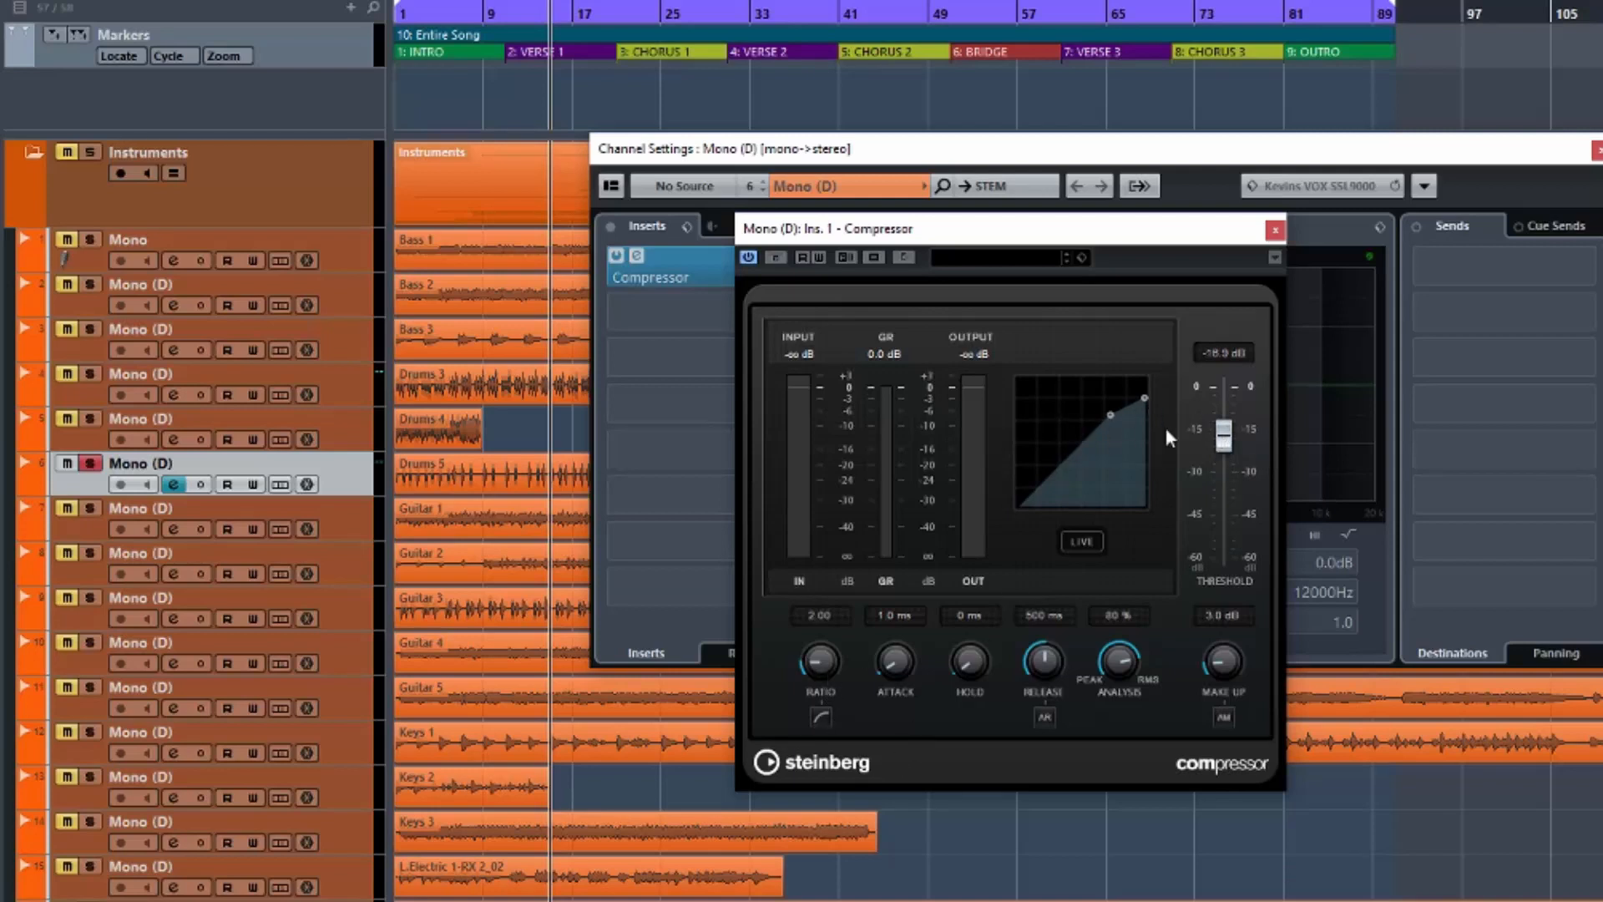
pyautogui.moveTo(823, 664); pyautogui.dragTo(816, 465)
# Pull the ratio back down from 8:1 and bypass the compressor to compare.
pyautogui.moveTo(822, 657); pyautogui.dragTo(823, 764)
pyautogui.moveTo(943, 242); pyautogui.dragTo(1012, 238)
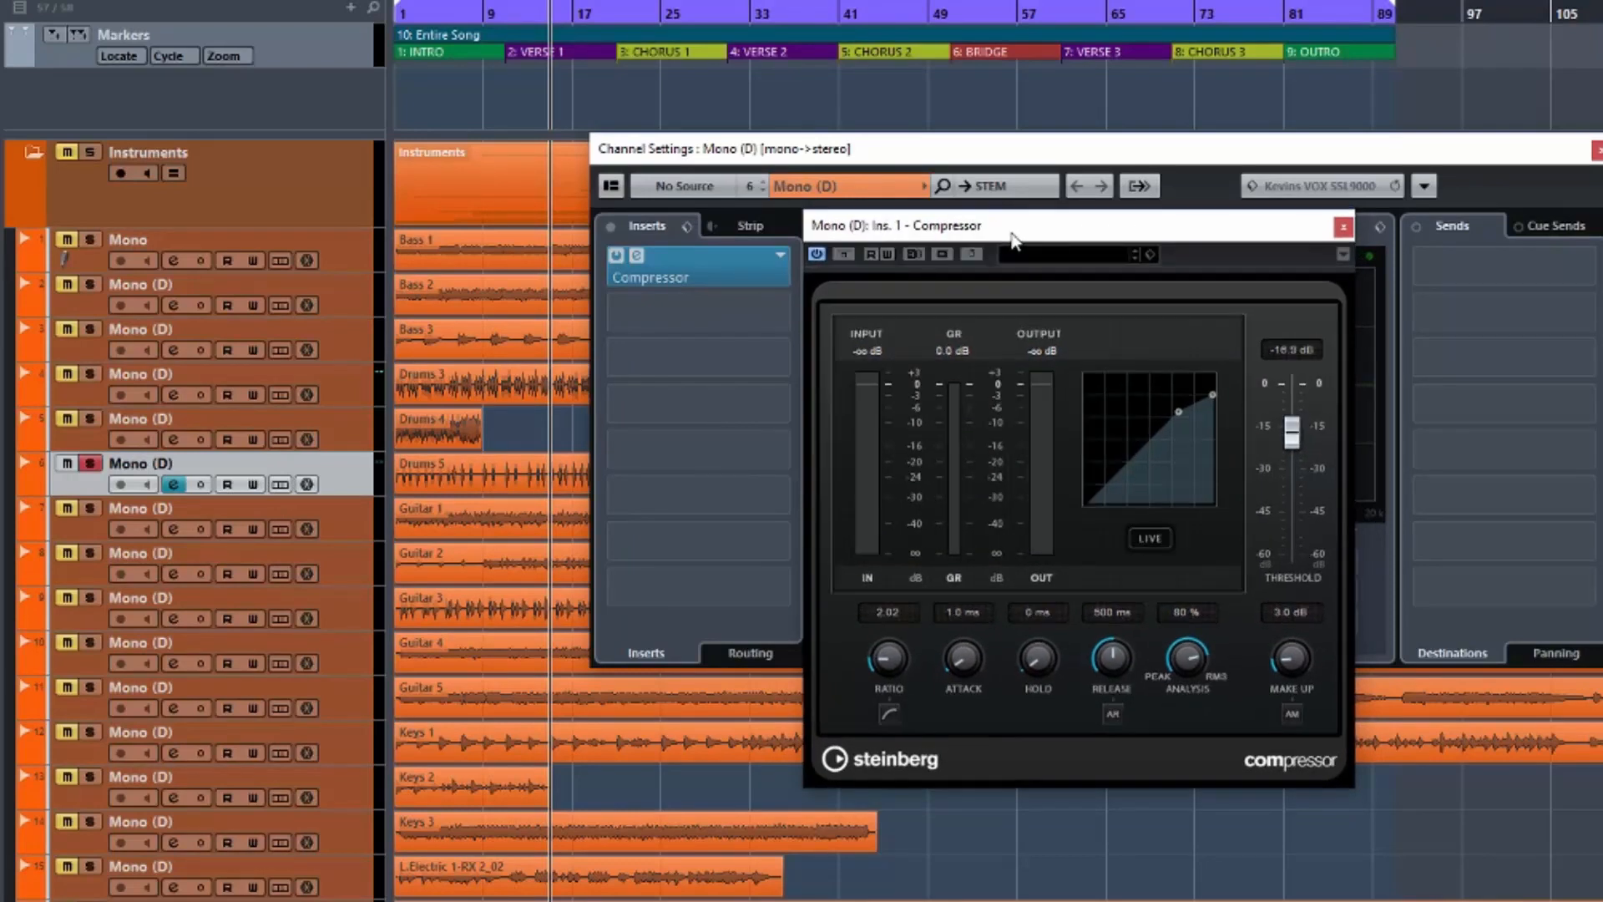
pyautogui.click(844, 253)
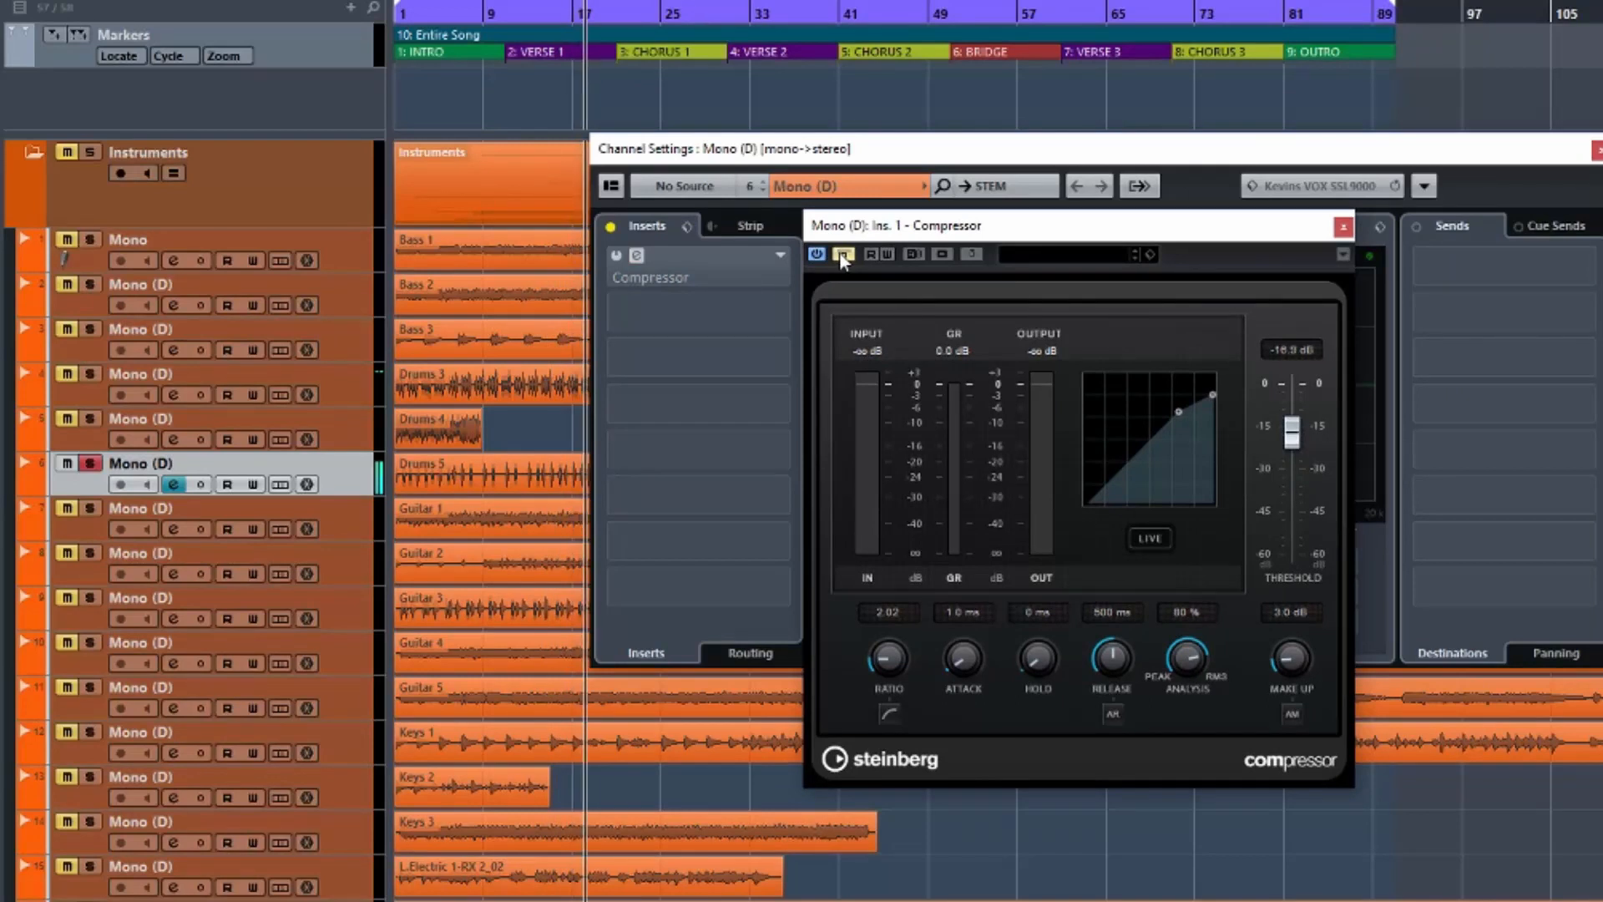
# Stop playback and take the Mono (D) Compressor out of bypass.
pyautogui.press('space')
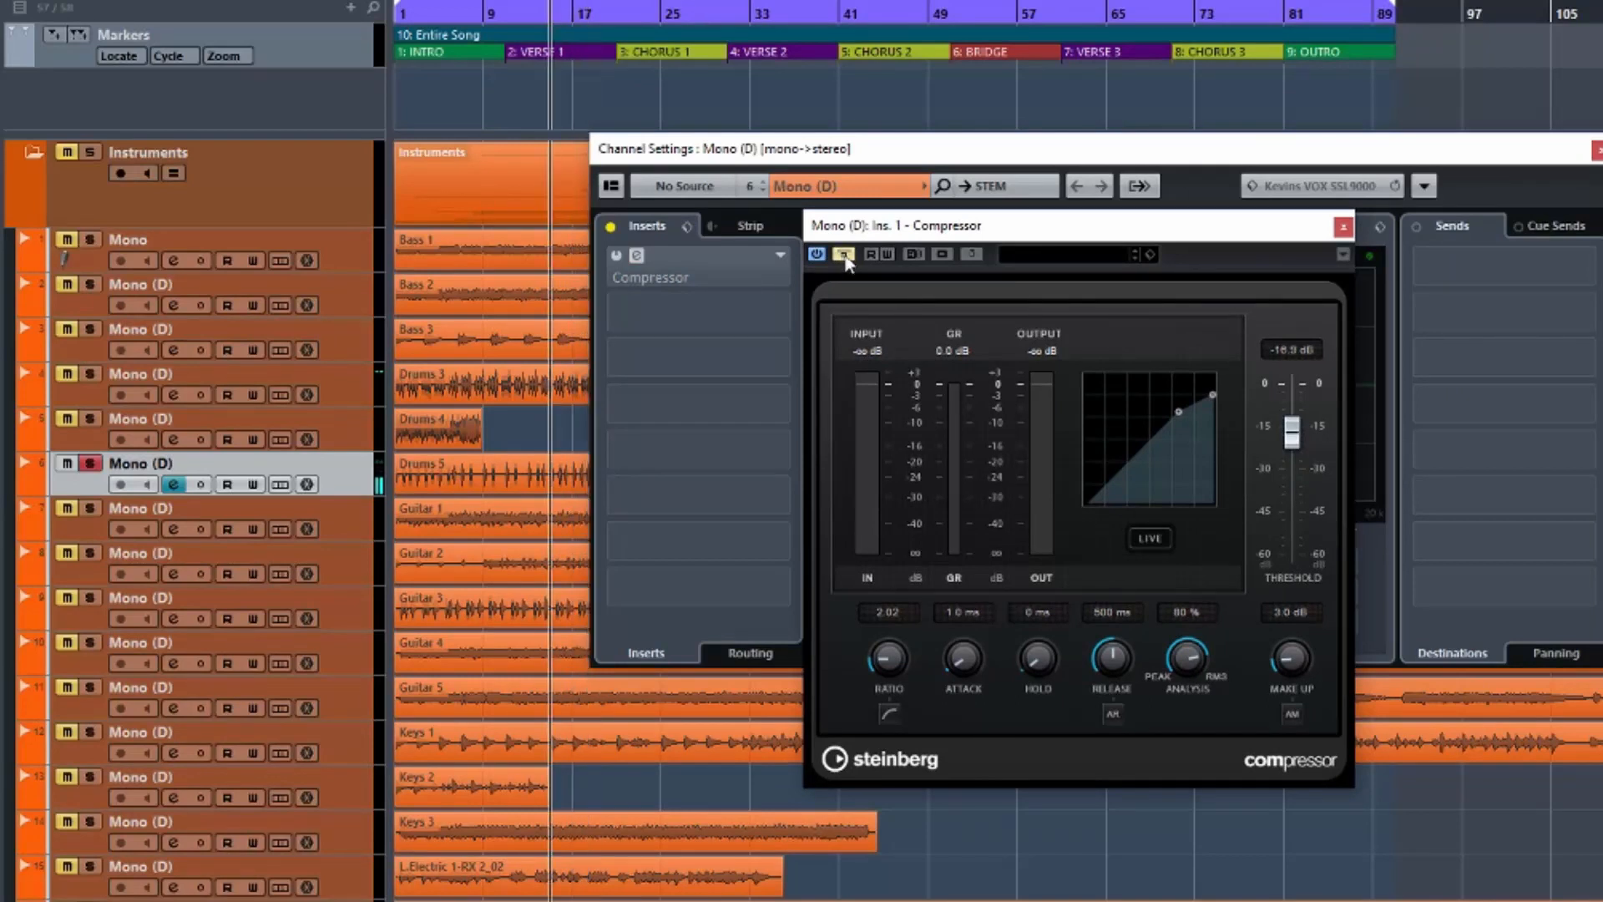
pyautogui.click(844, 255)
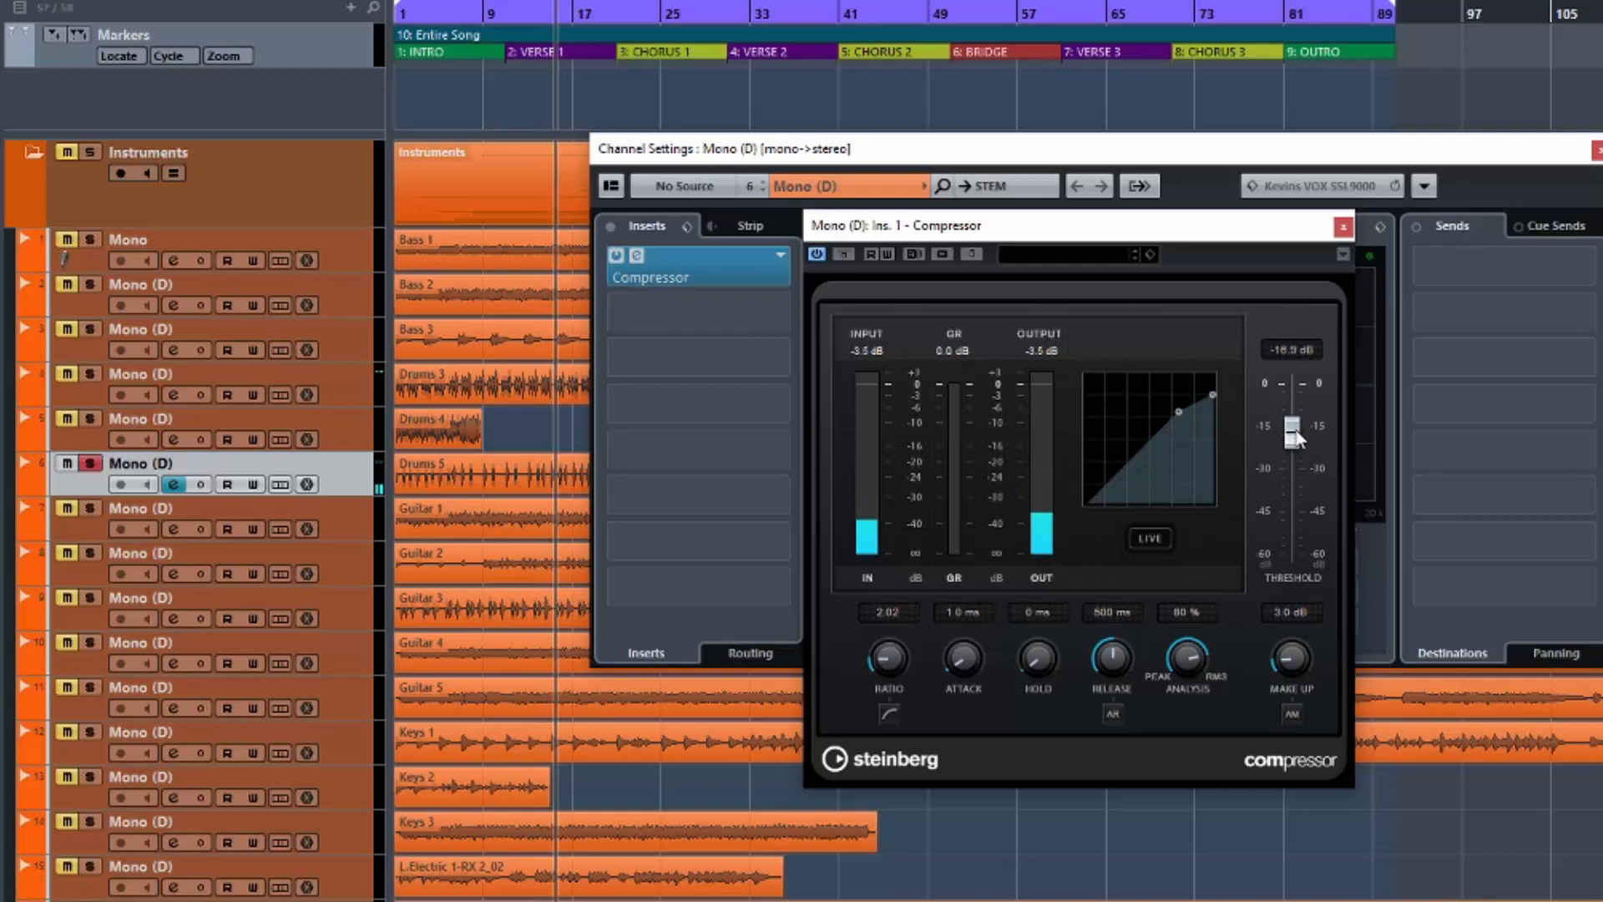
# Turn on Auto Make-Up and settle the threshold at -15.0 dB.
pyautogui.click(1291, 715)
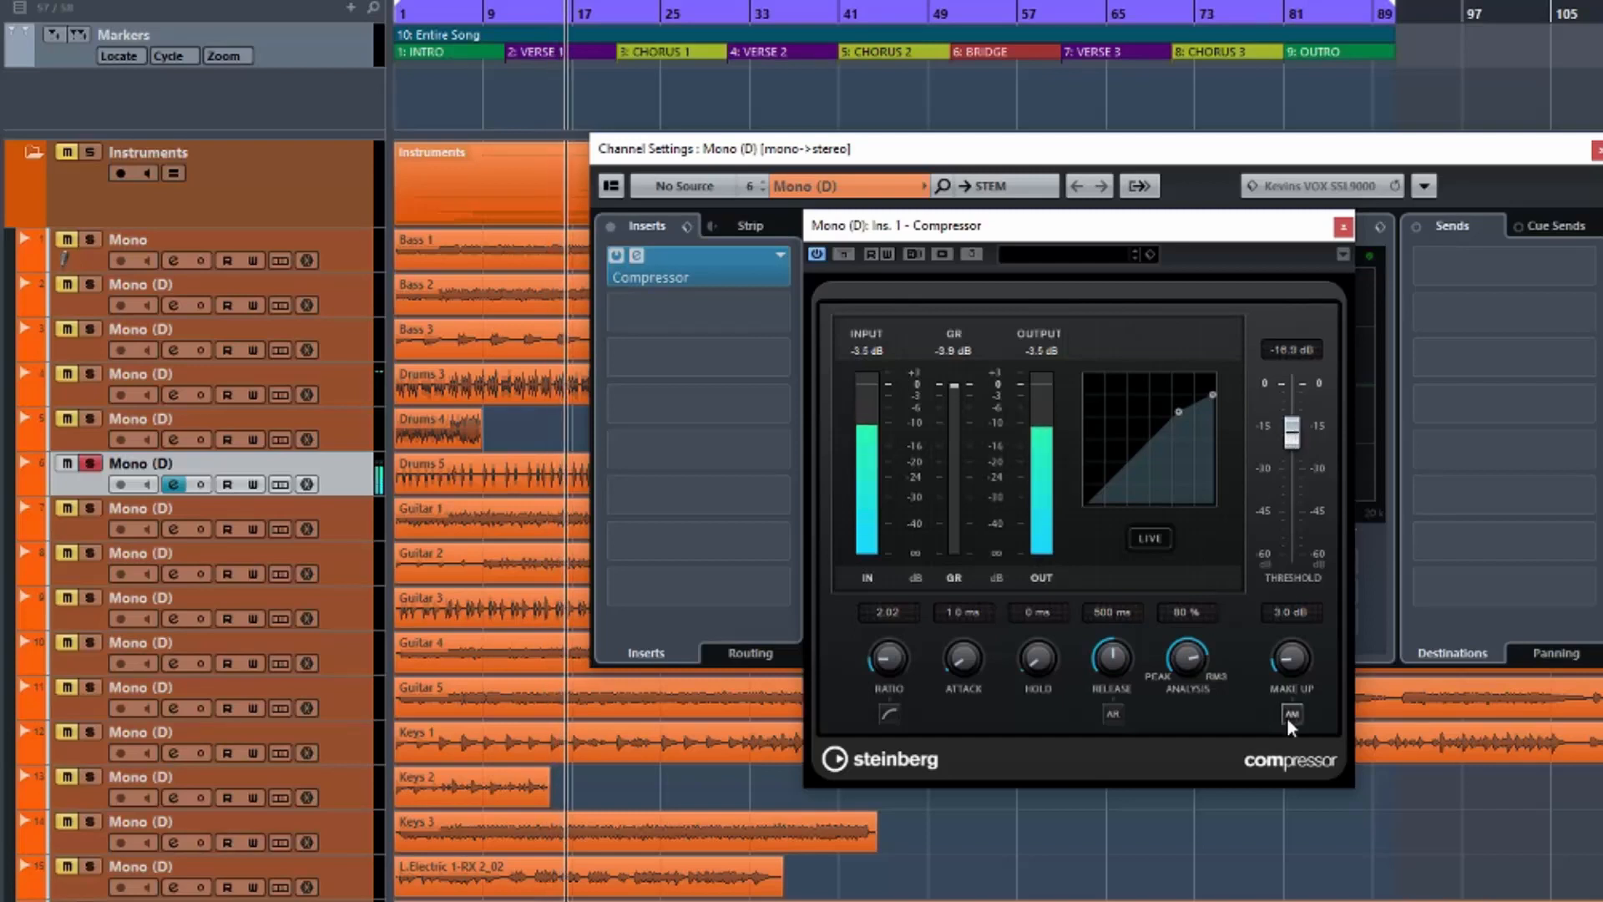
pyautogui.moveTo(1293, 442); pyautogui.dragTo(1295, 464)
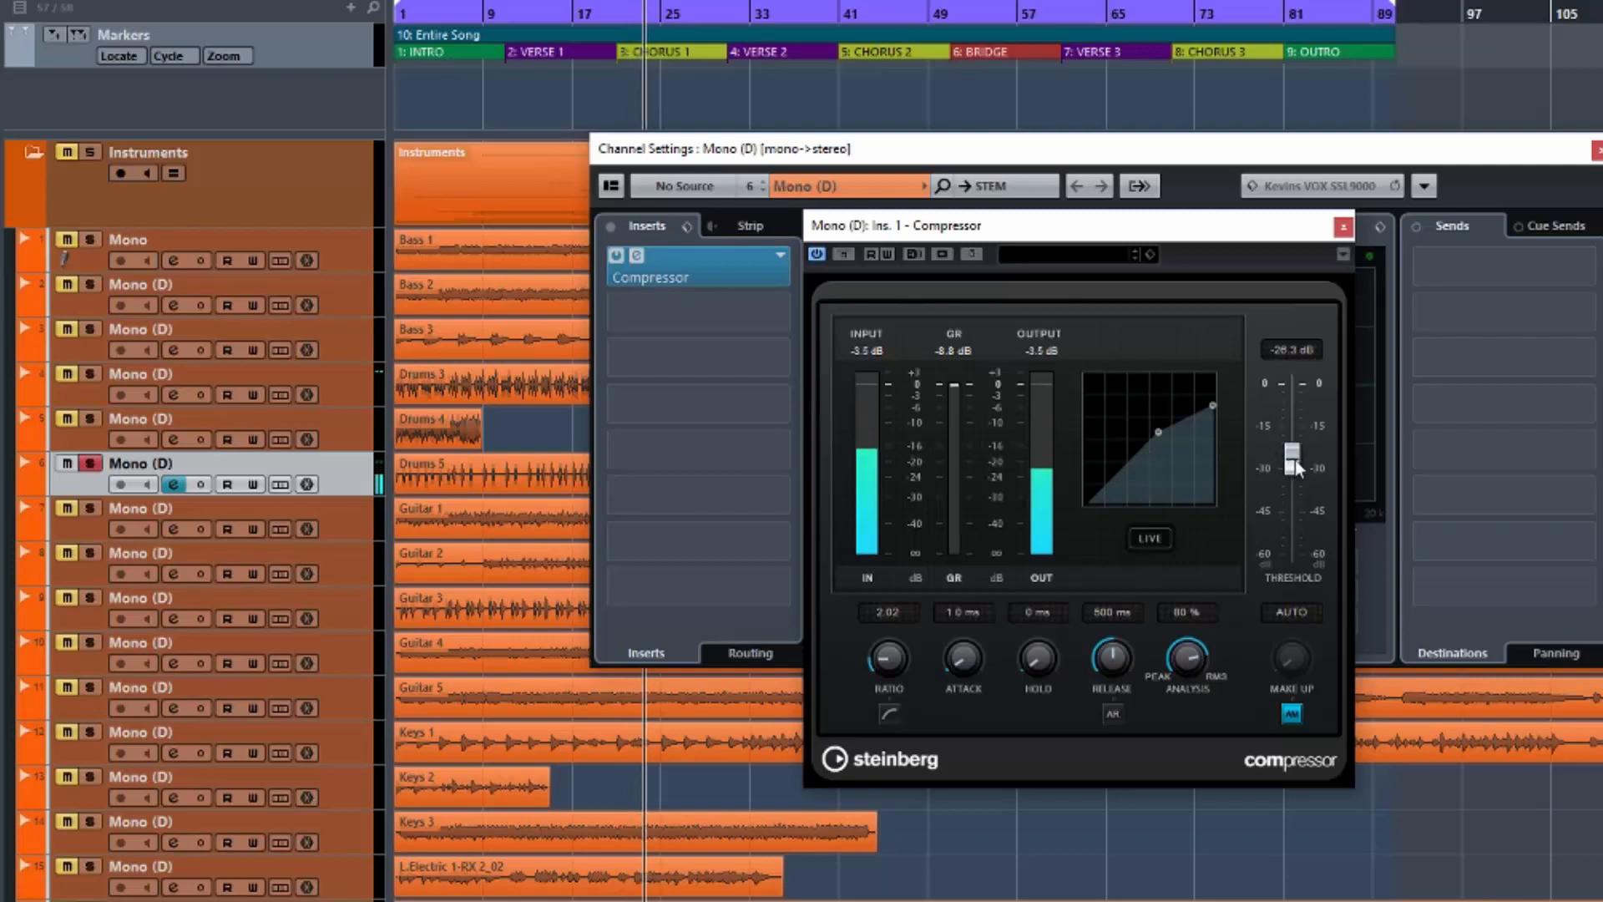
pyautogui.moveTo(1293, 469); pyautogui.dragTo(1295, 430)
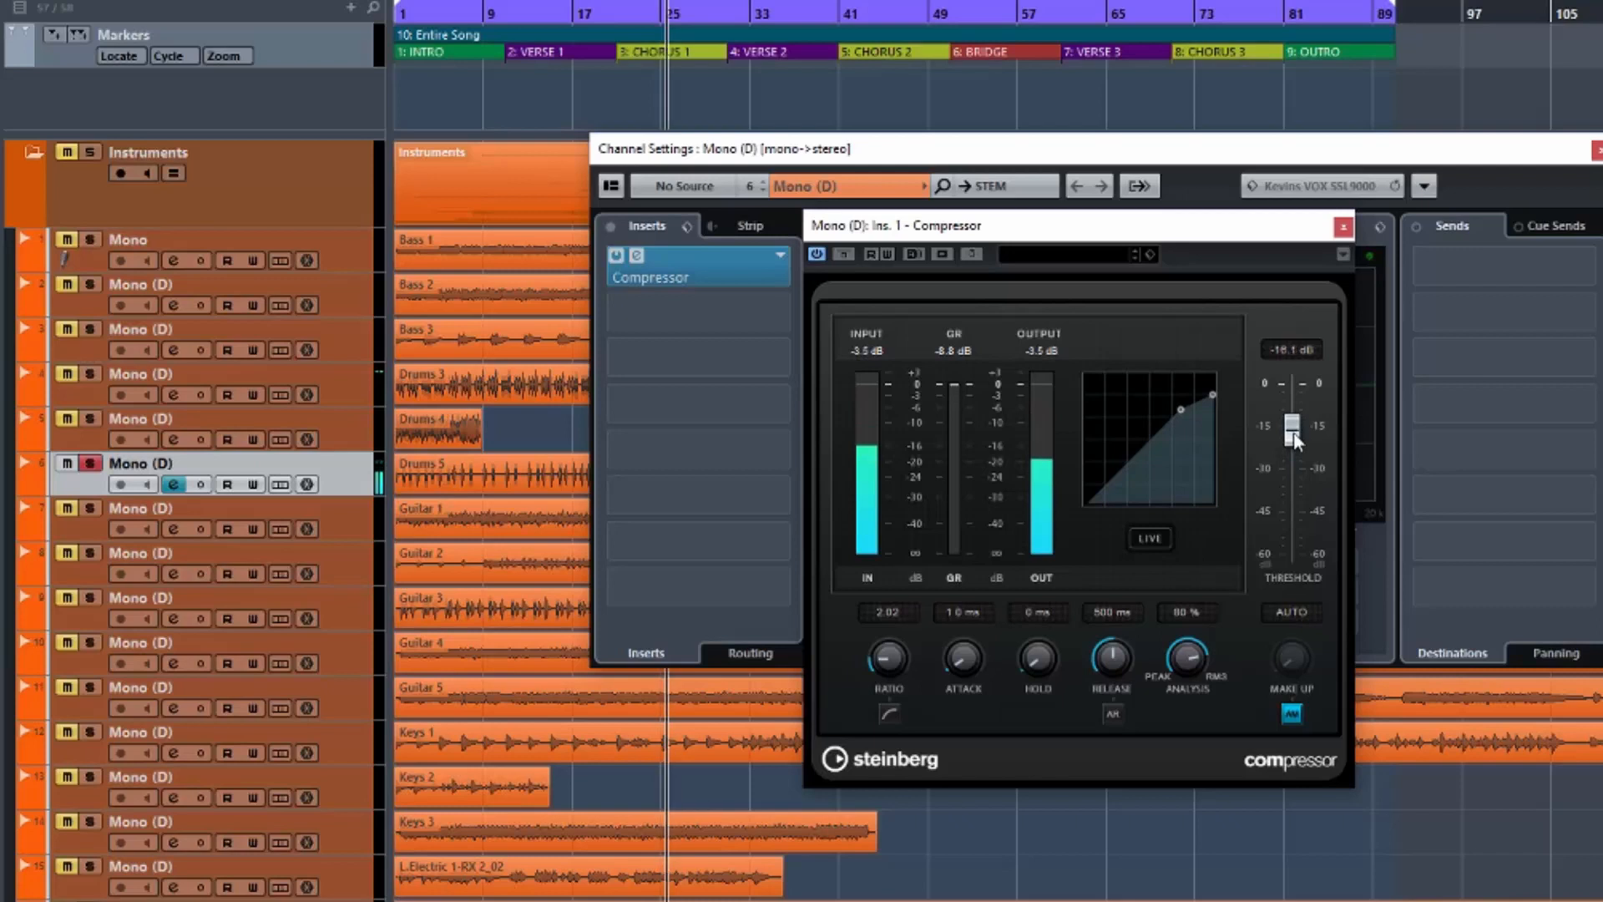
# Reset the gain-reduction meter and compare the compressor against bypass.
pyautogui.click(950, 352)
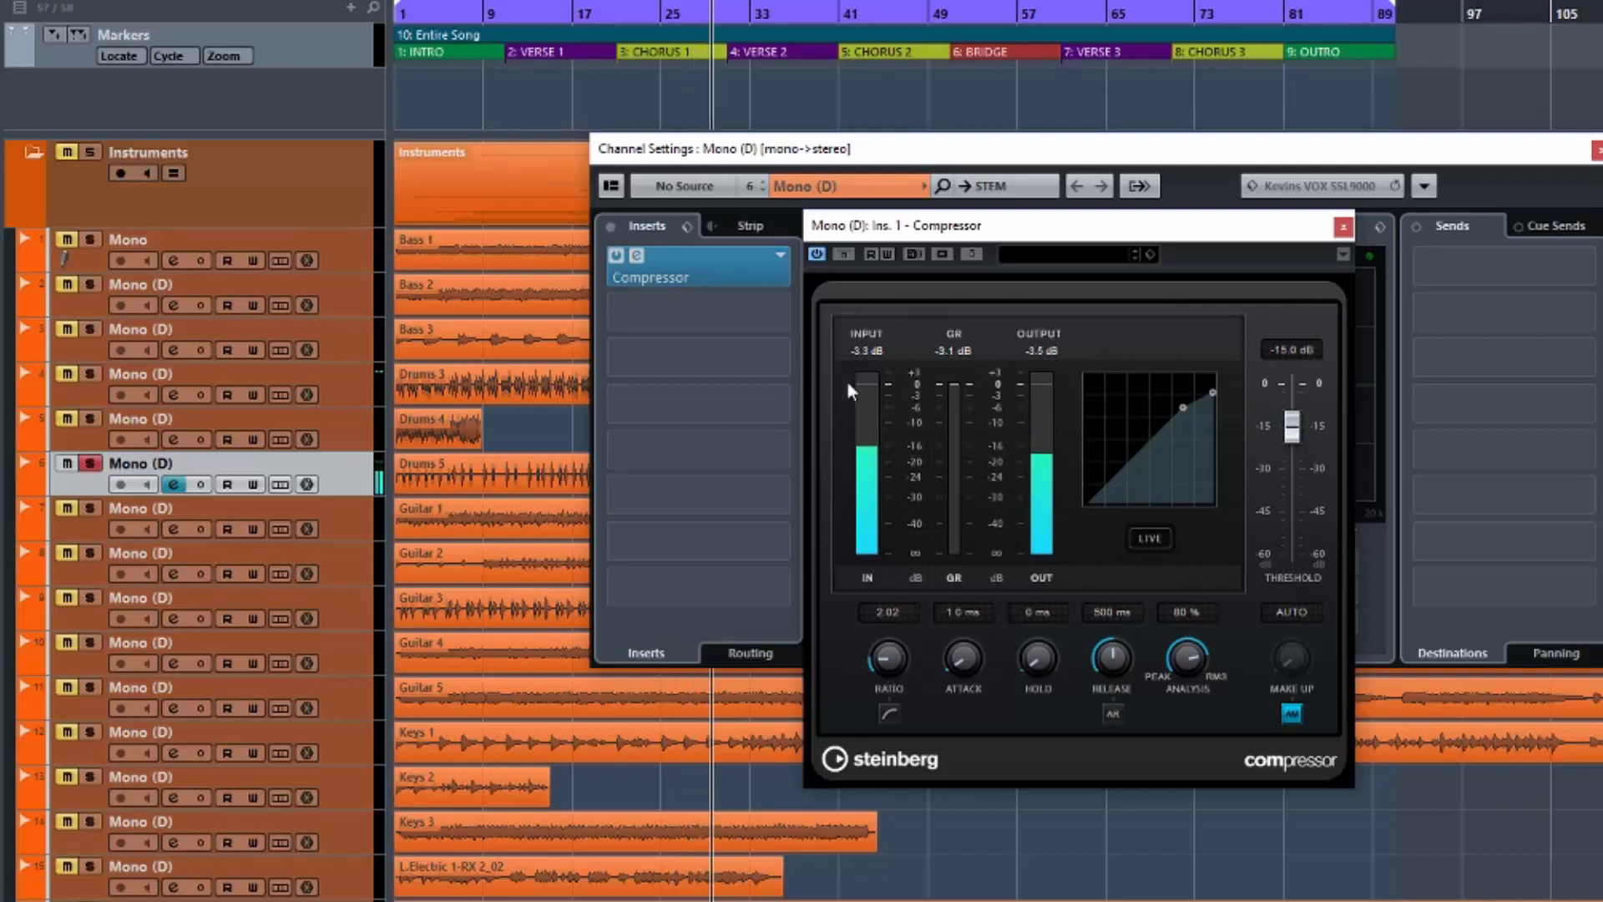
pyautogui.click(845, 255)
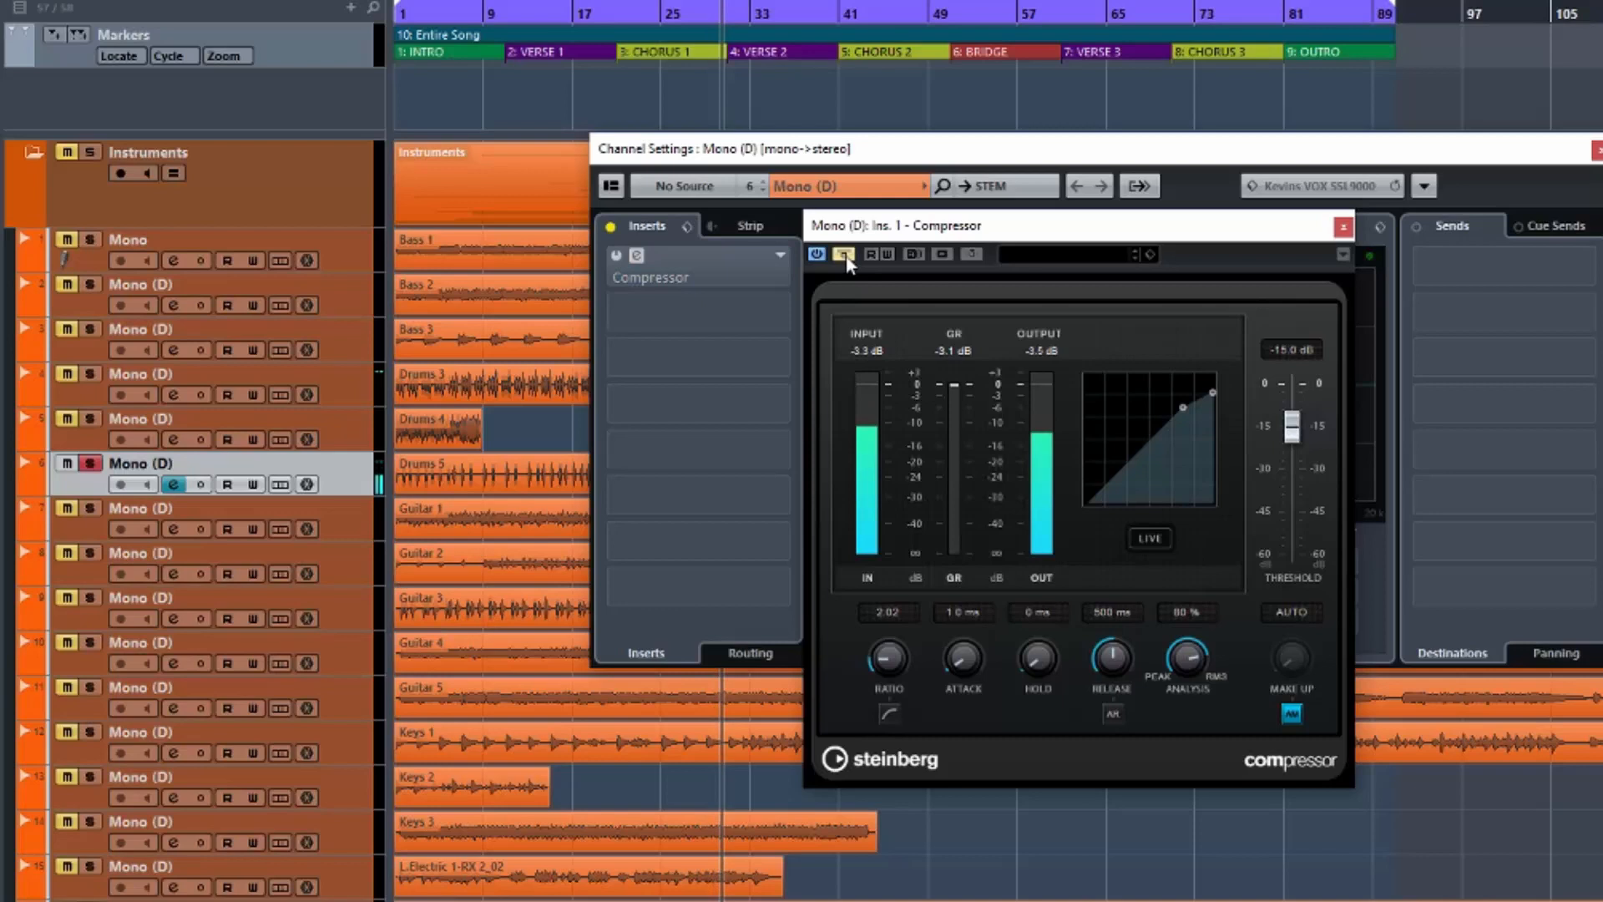
pyautogui.click(845, 254)
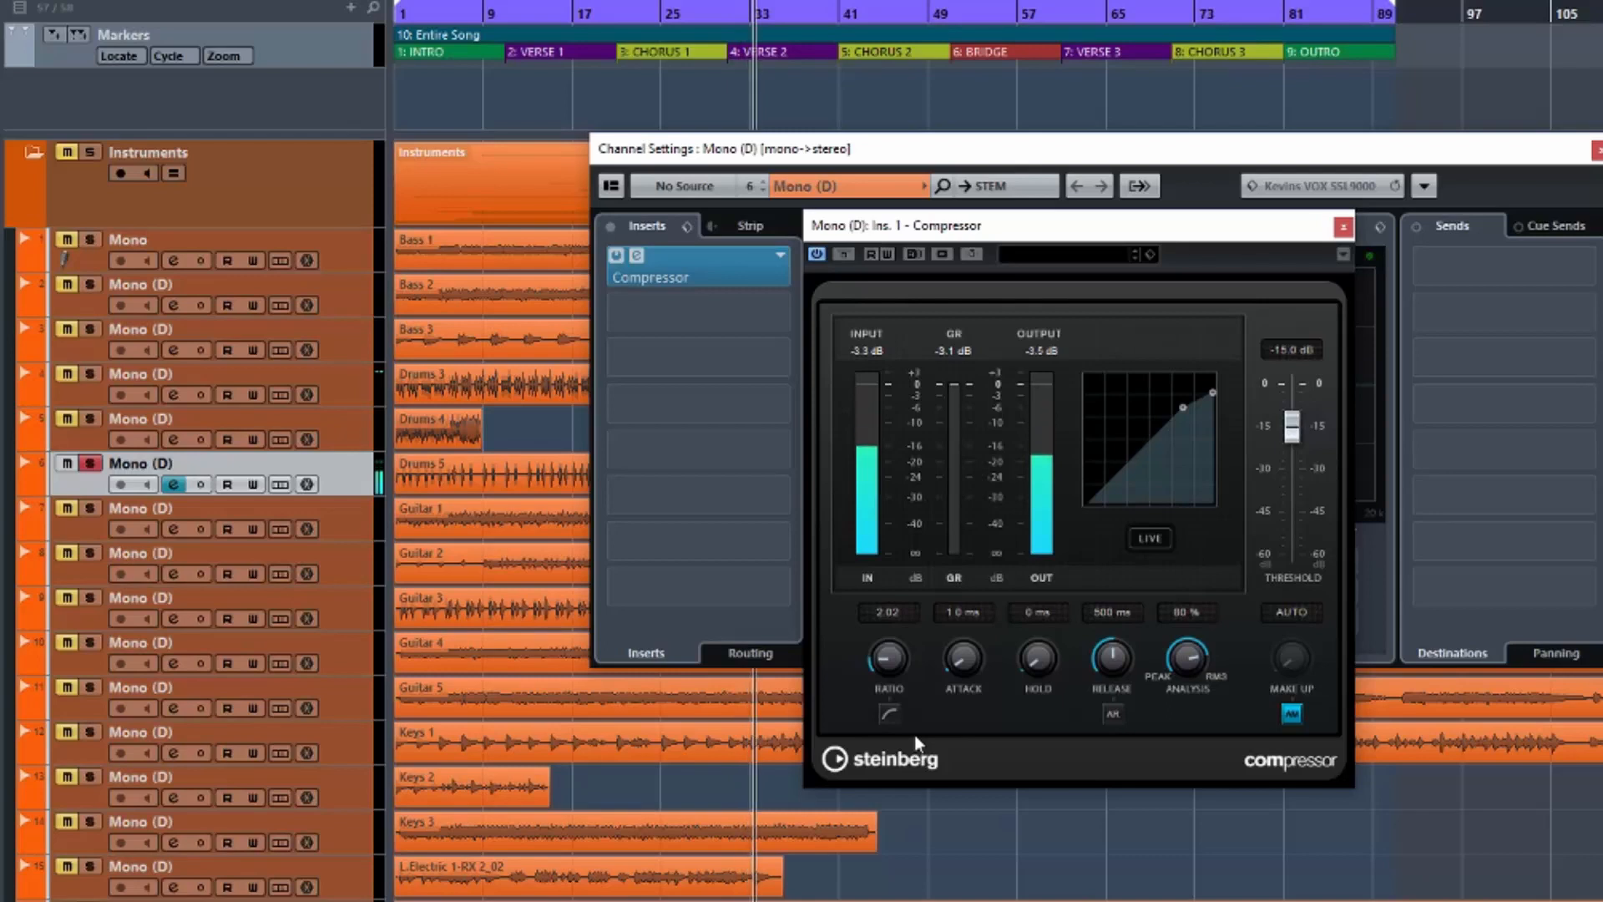
# With playback restarted, set the ratio to 8.00 and the threshold to -21.0 dB.
pyautogui.press('space')
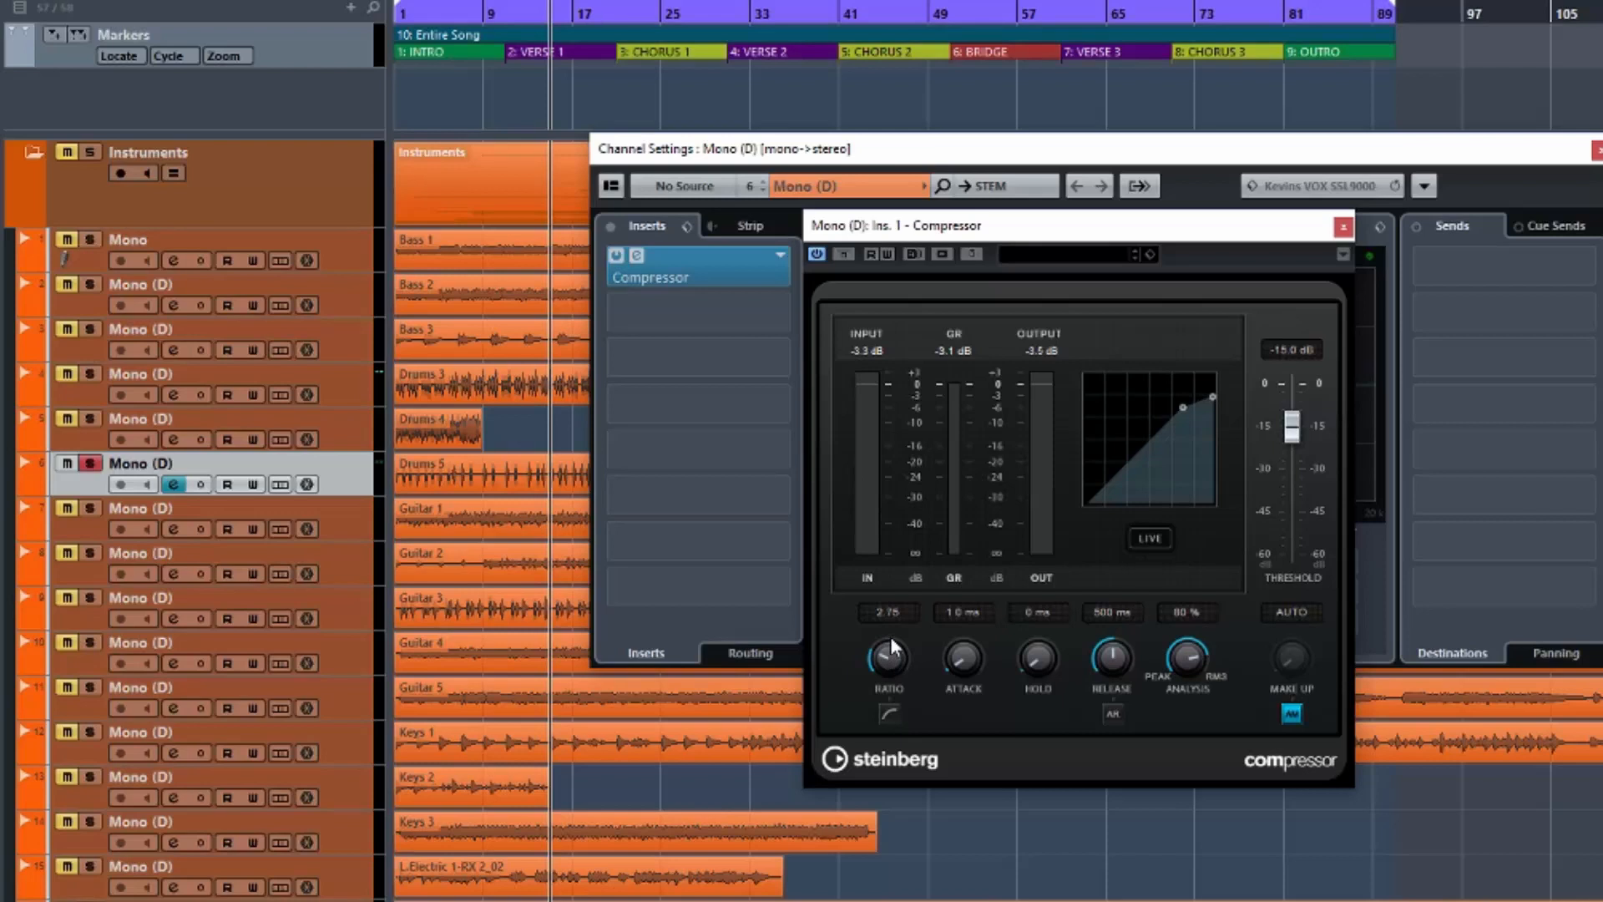
pyautogui.press('space')
pyautogui.moveTo(890, 636); pyautogui.dragTo(853, 413)
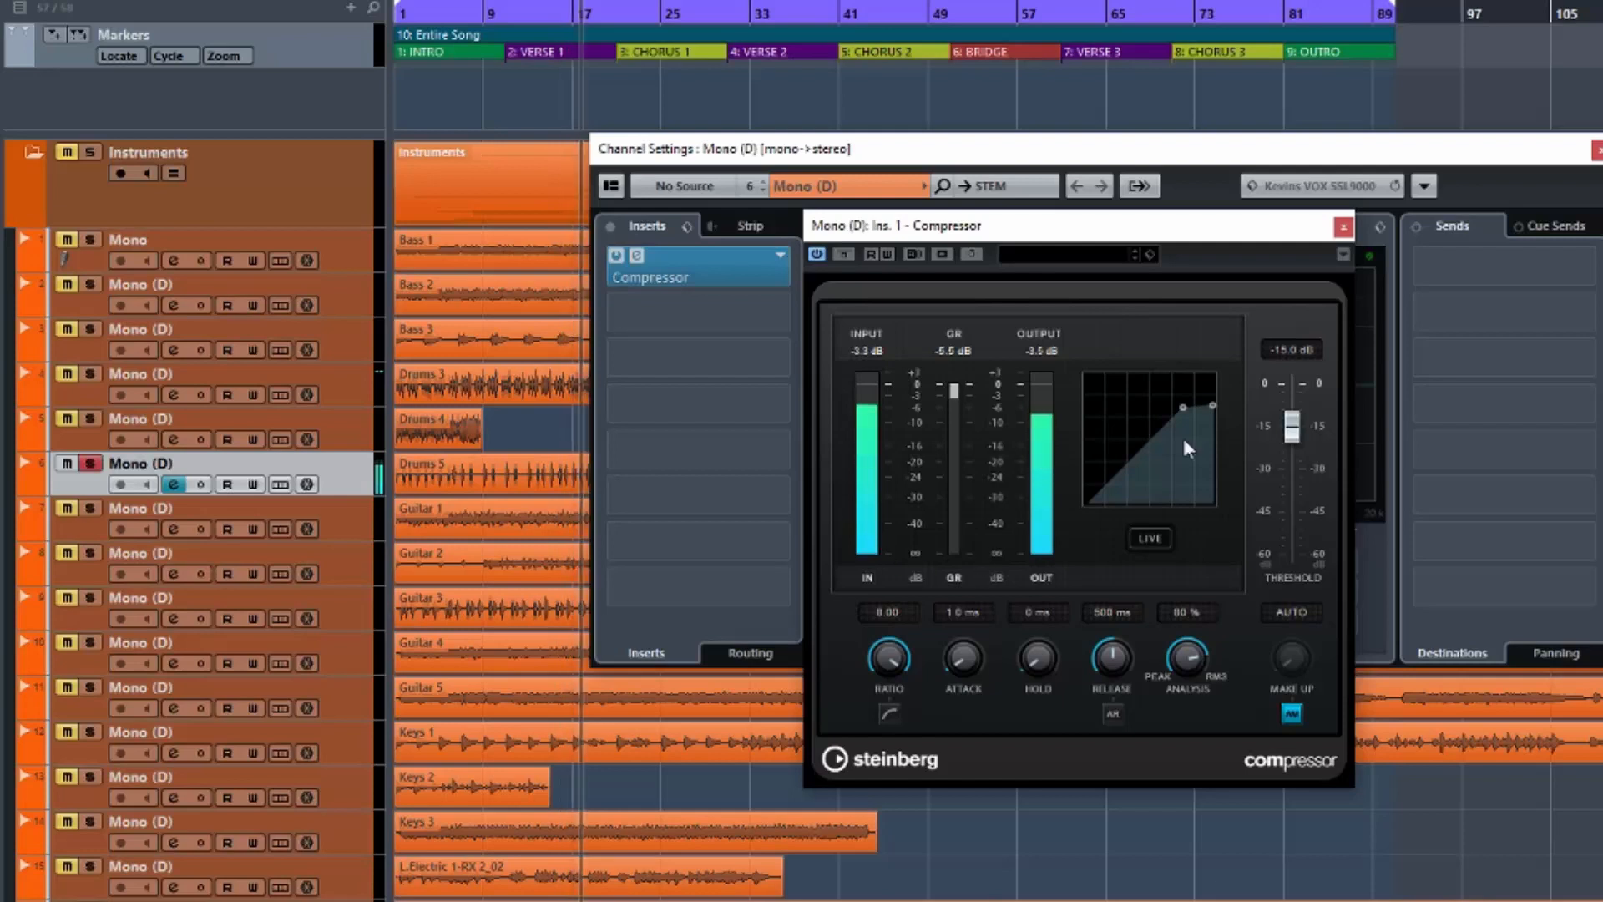
pyautogui.moveTo(1292, 427); pyautogui.dragTo(1291, 450)
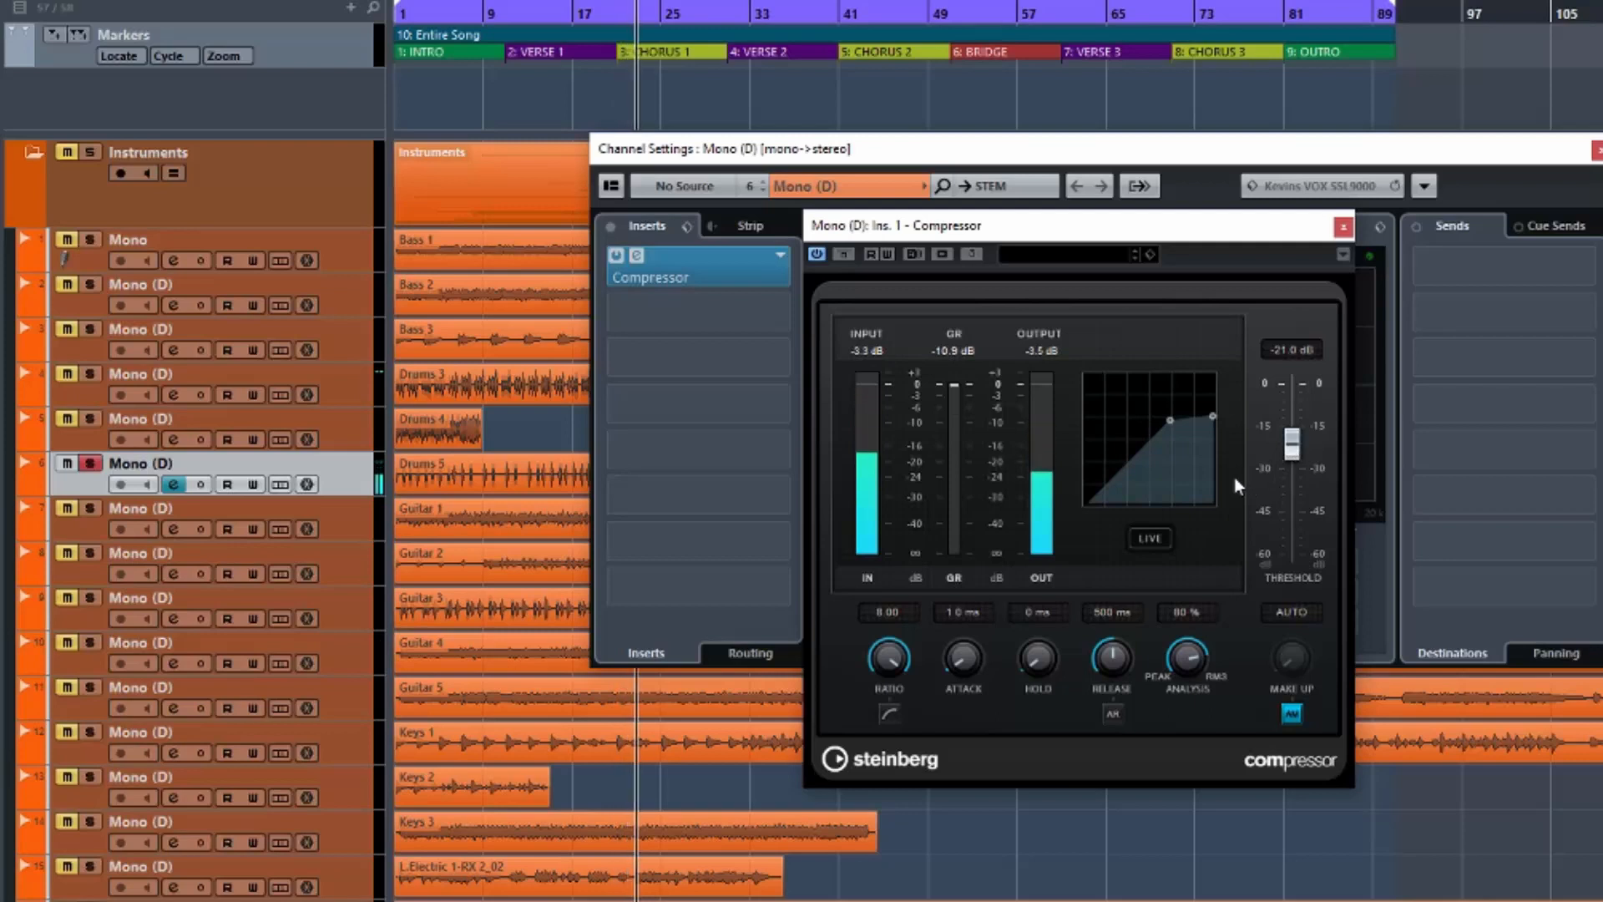
pyautogui.click(844, 254)
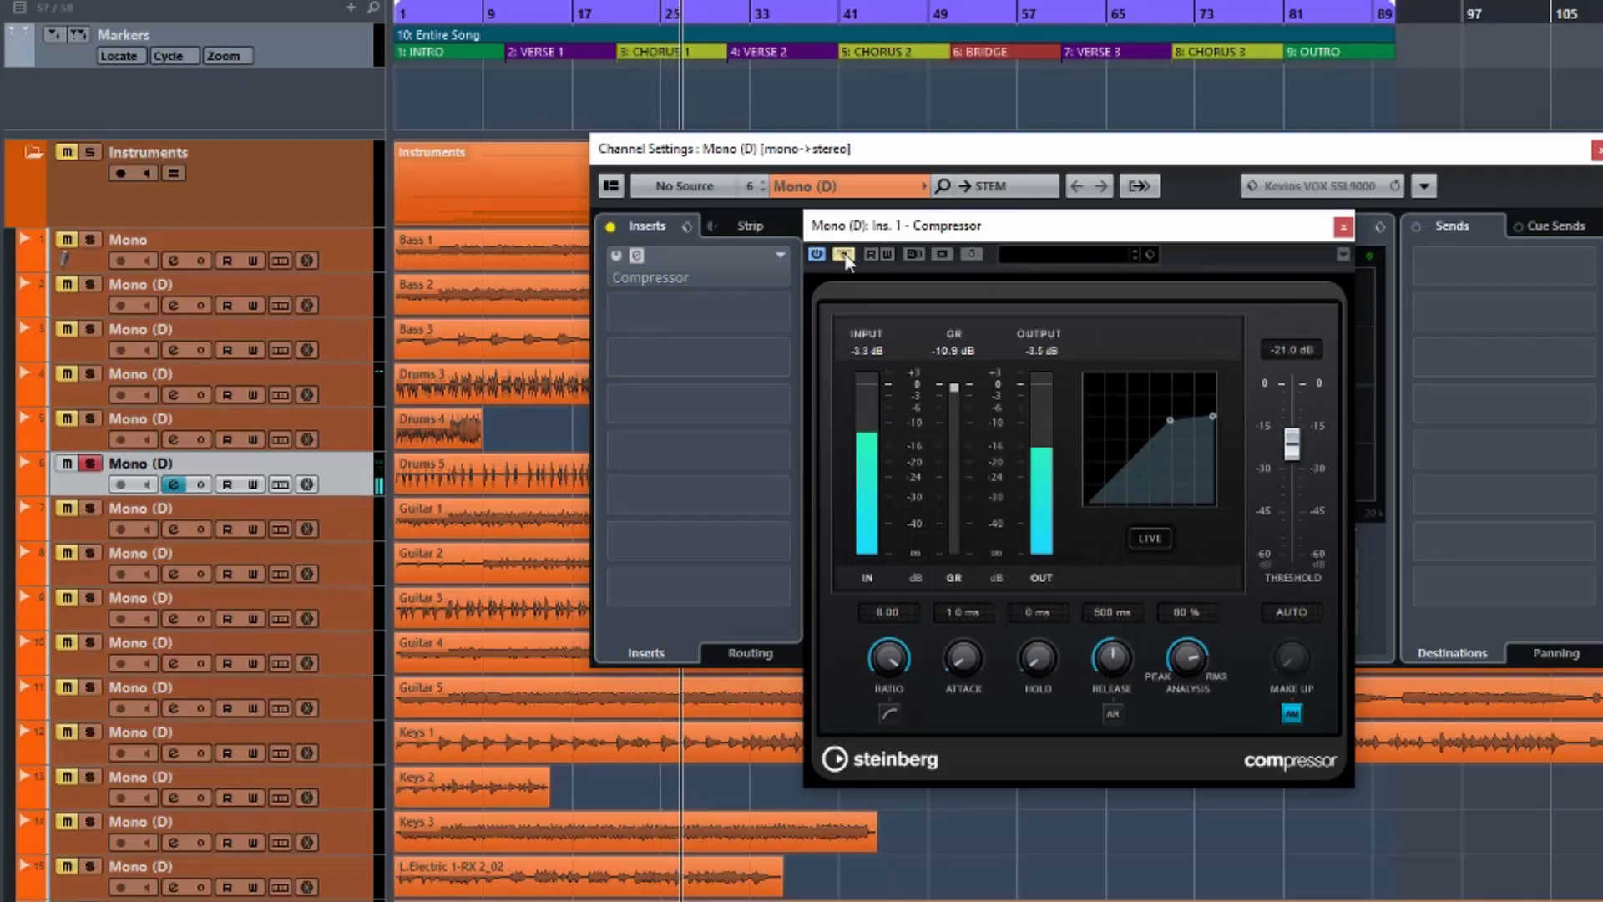
pyautogui.click(844, 254)
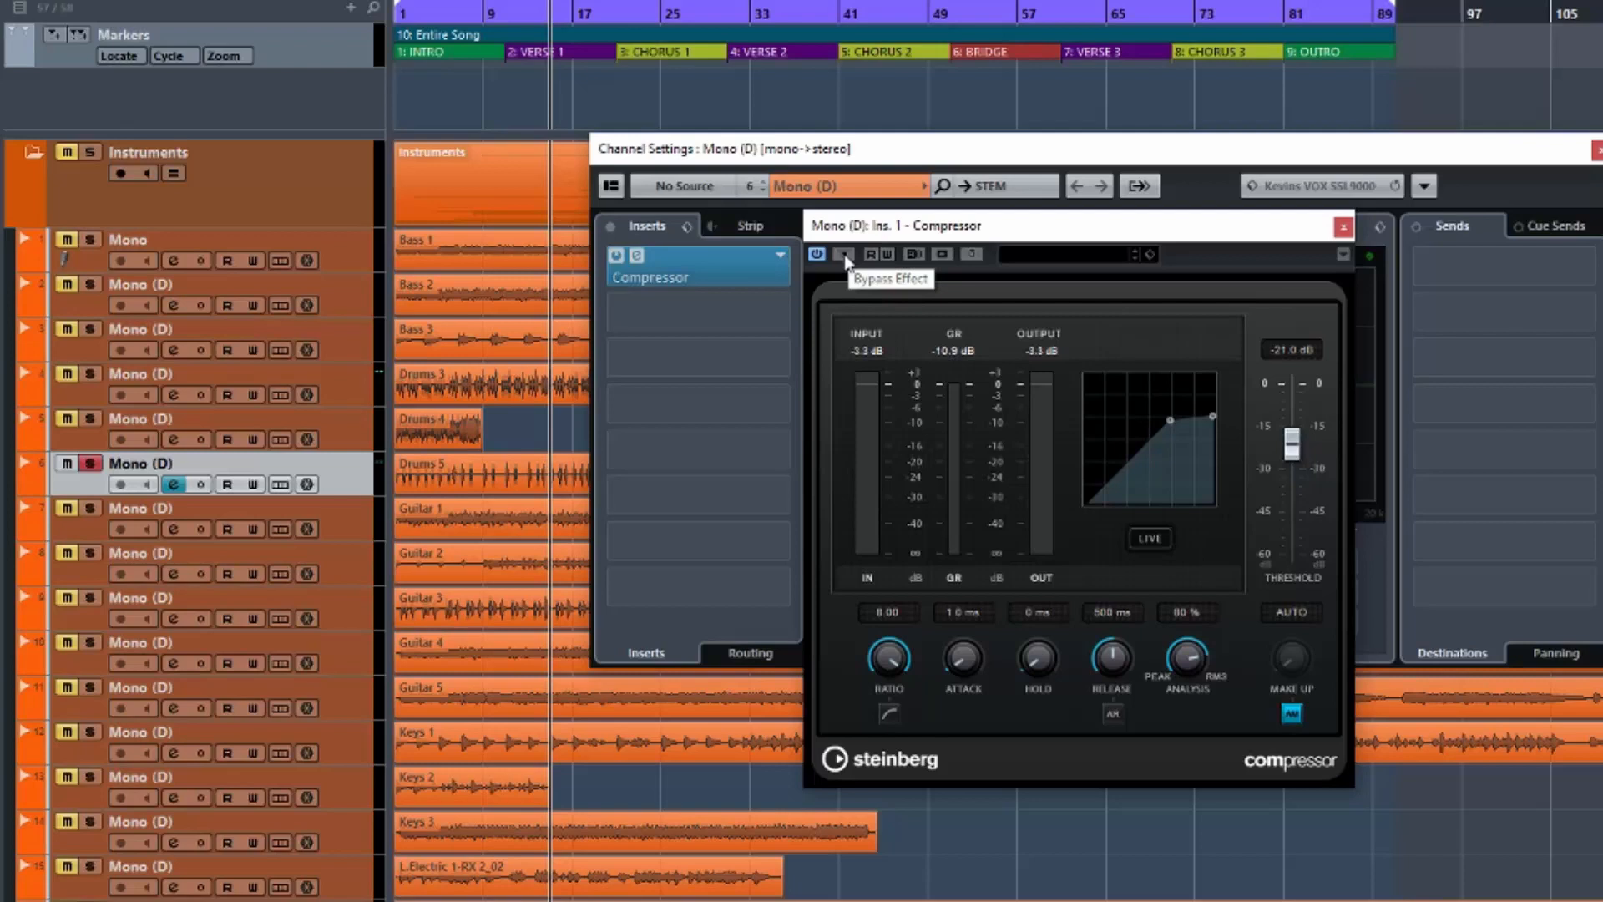
pyautogui.press('space')
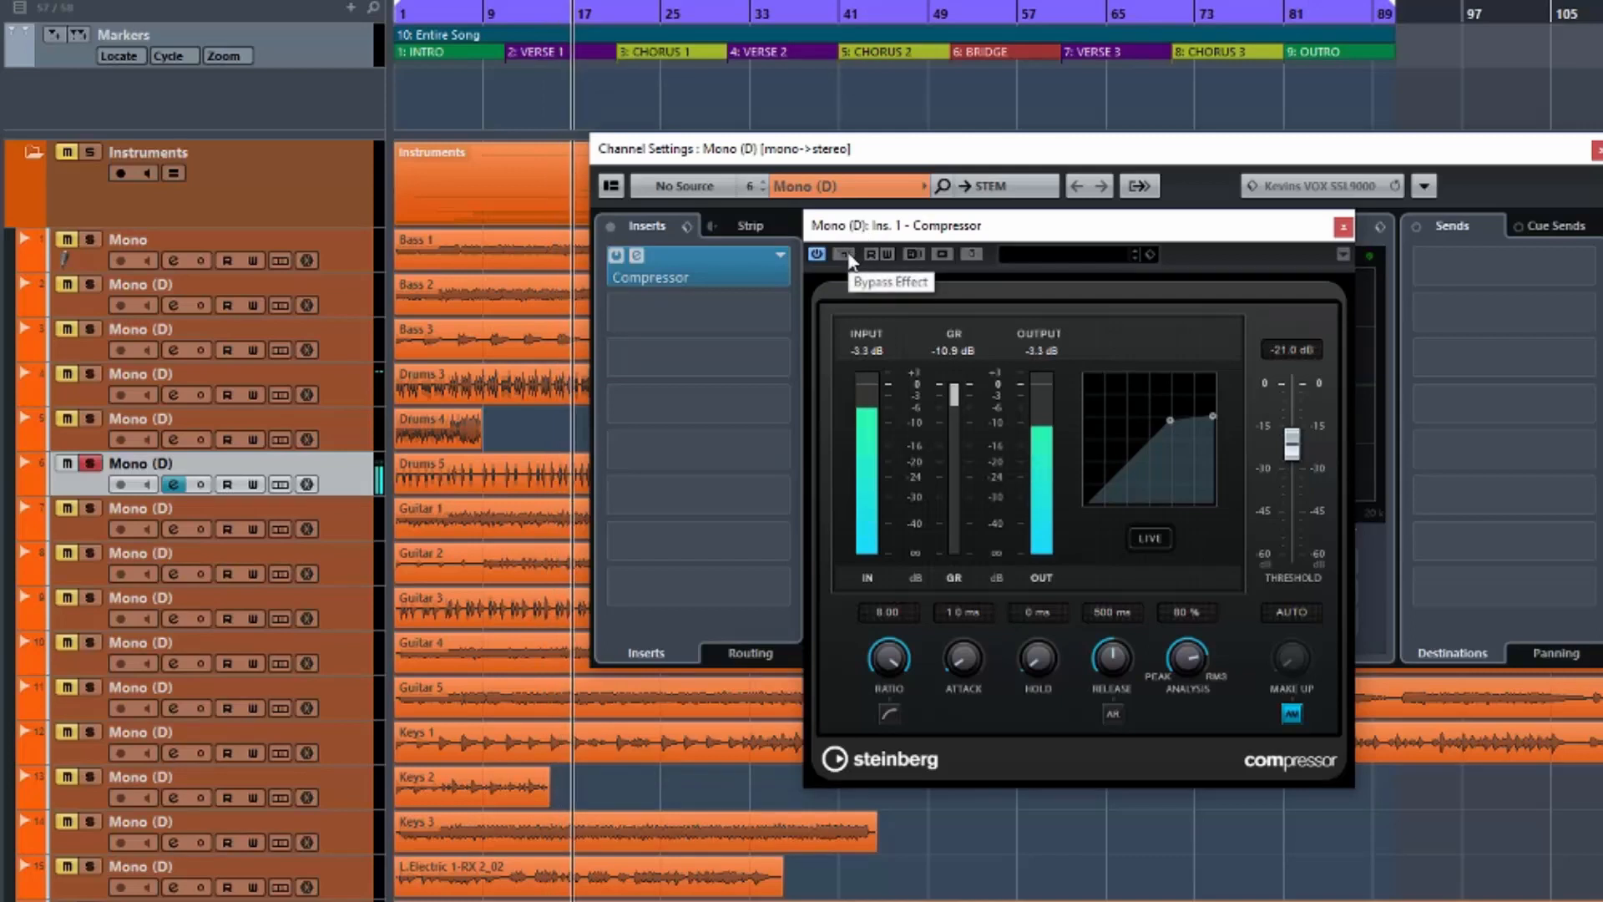
pyautogui.click(847, 255)
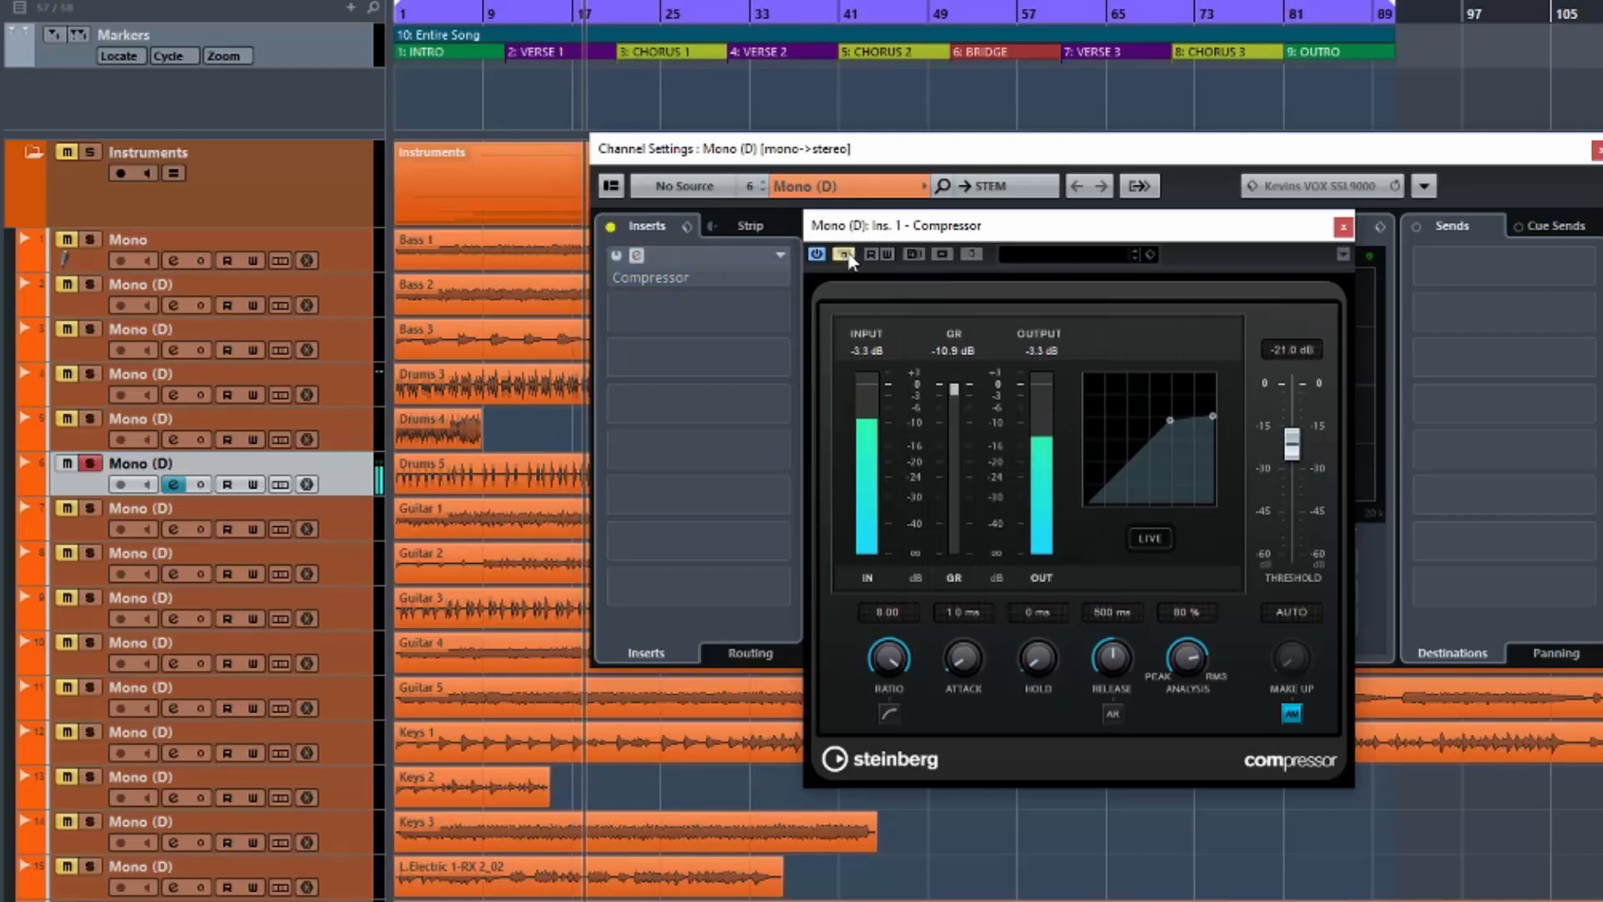
pyautogui.click(848, 254)
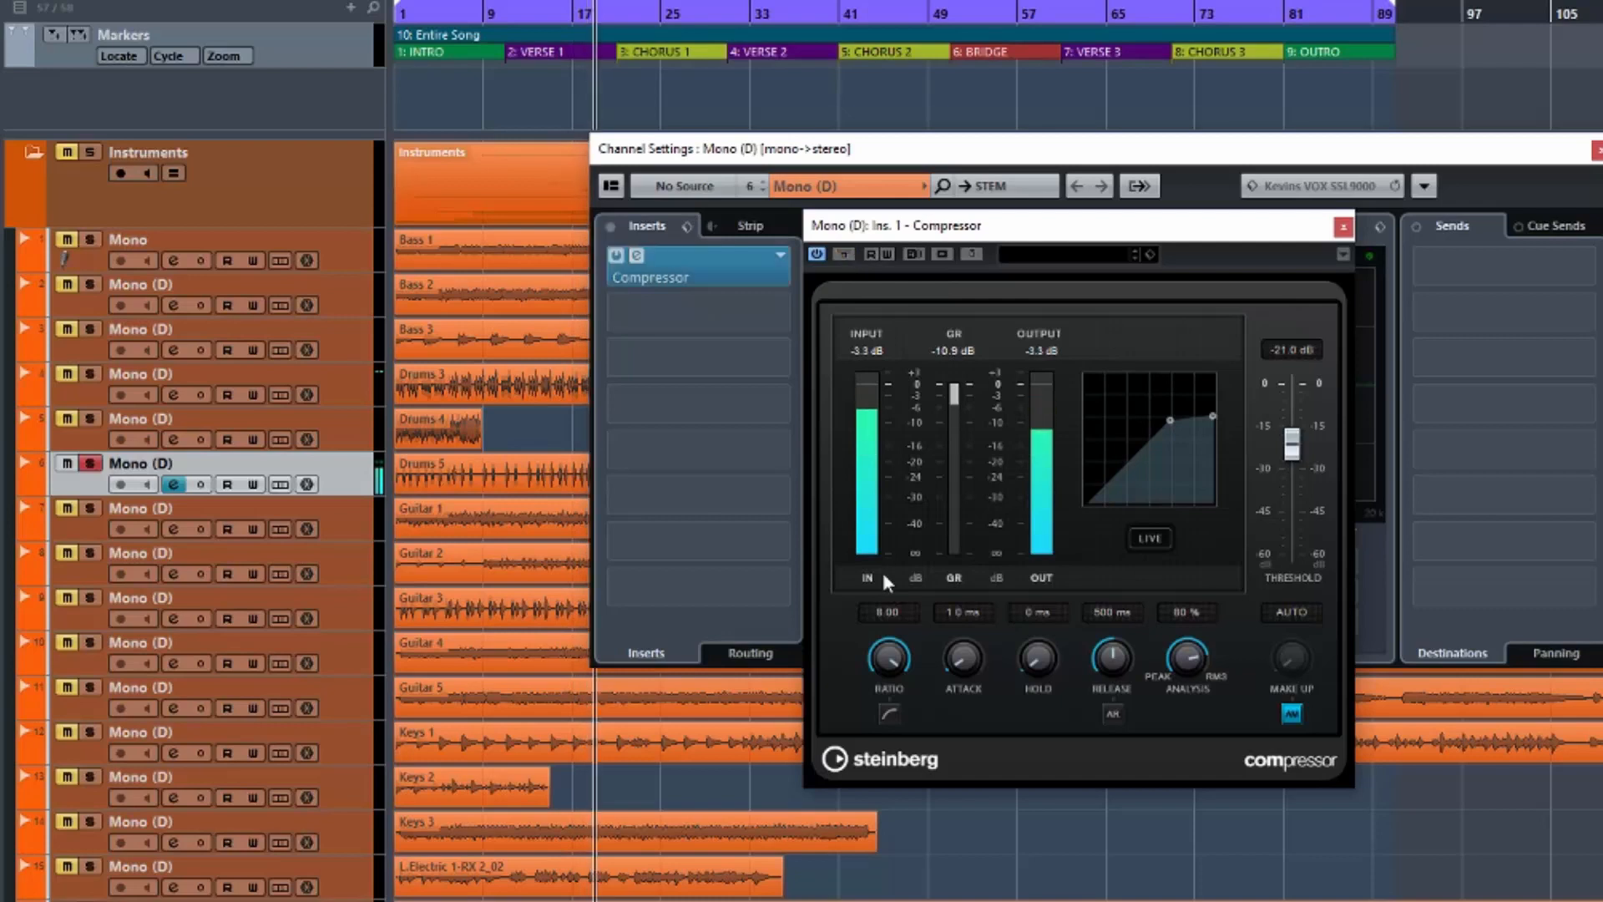
# Set attack to 15.0 ms, then during playback cut release from 500 ms to 10 ms.
pyautogui.moveTo(956, 659); pyautogui.dragTo(954, 625)
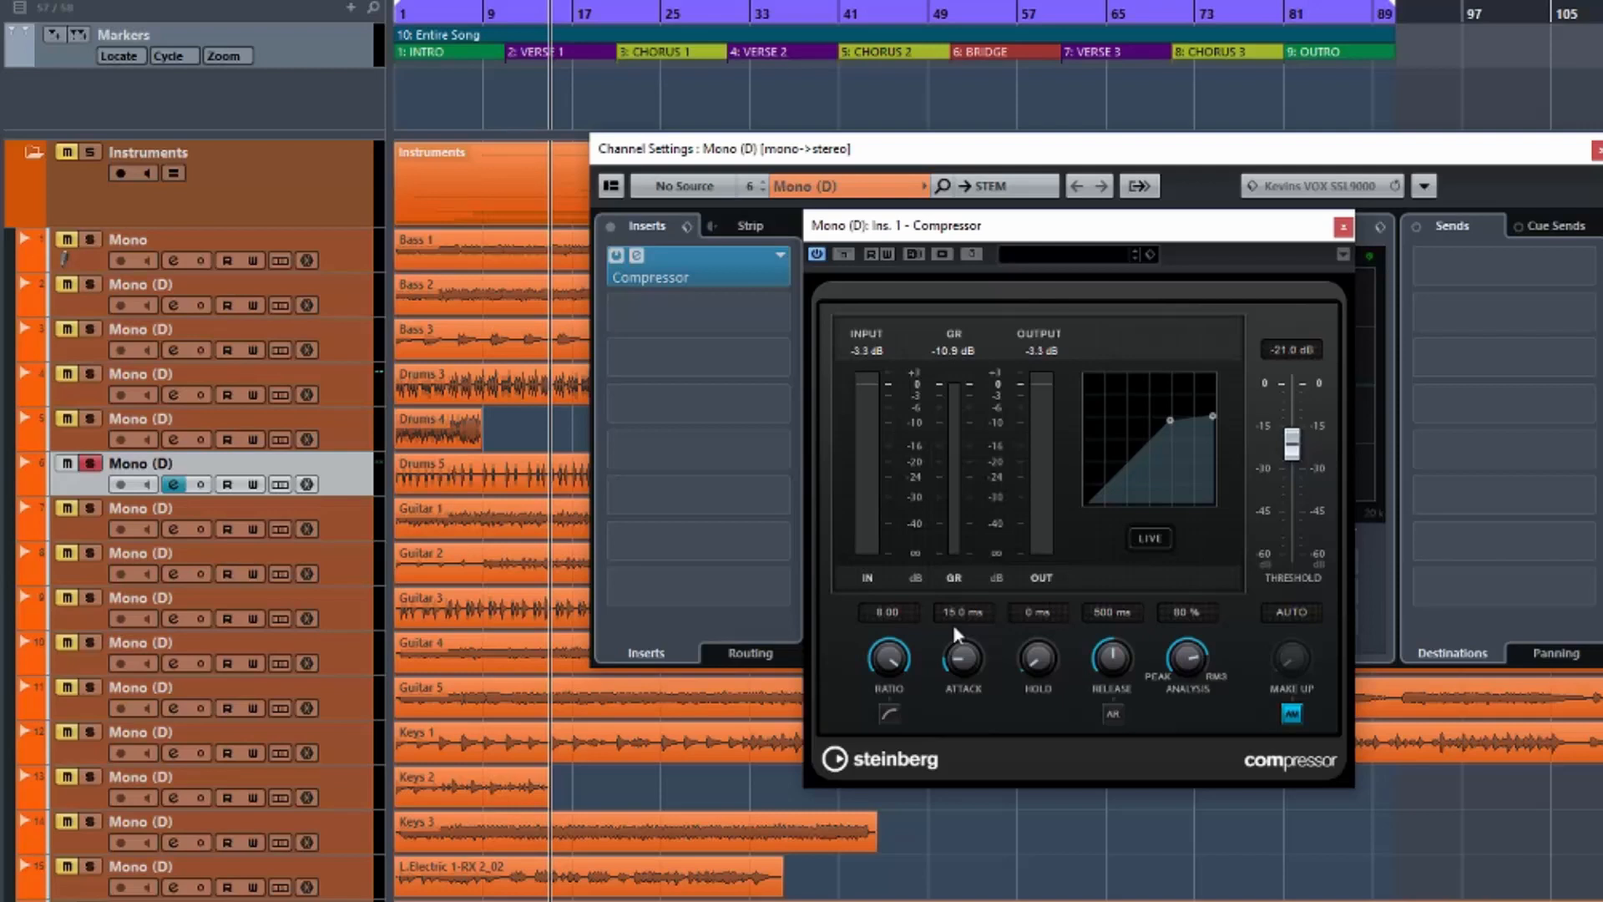
pyautogui.press('space')
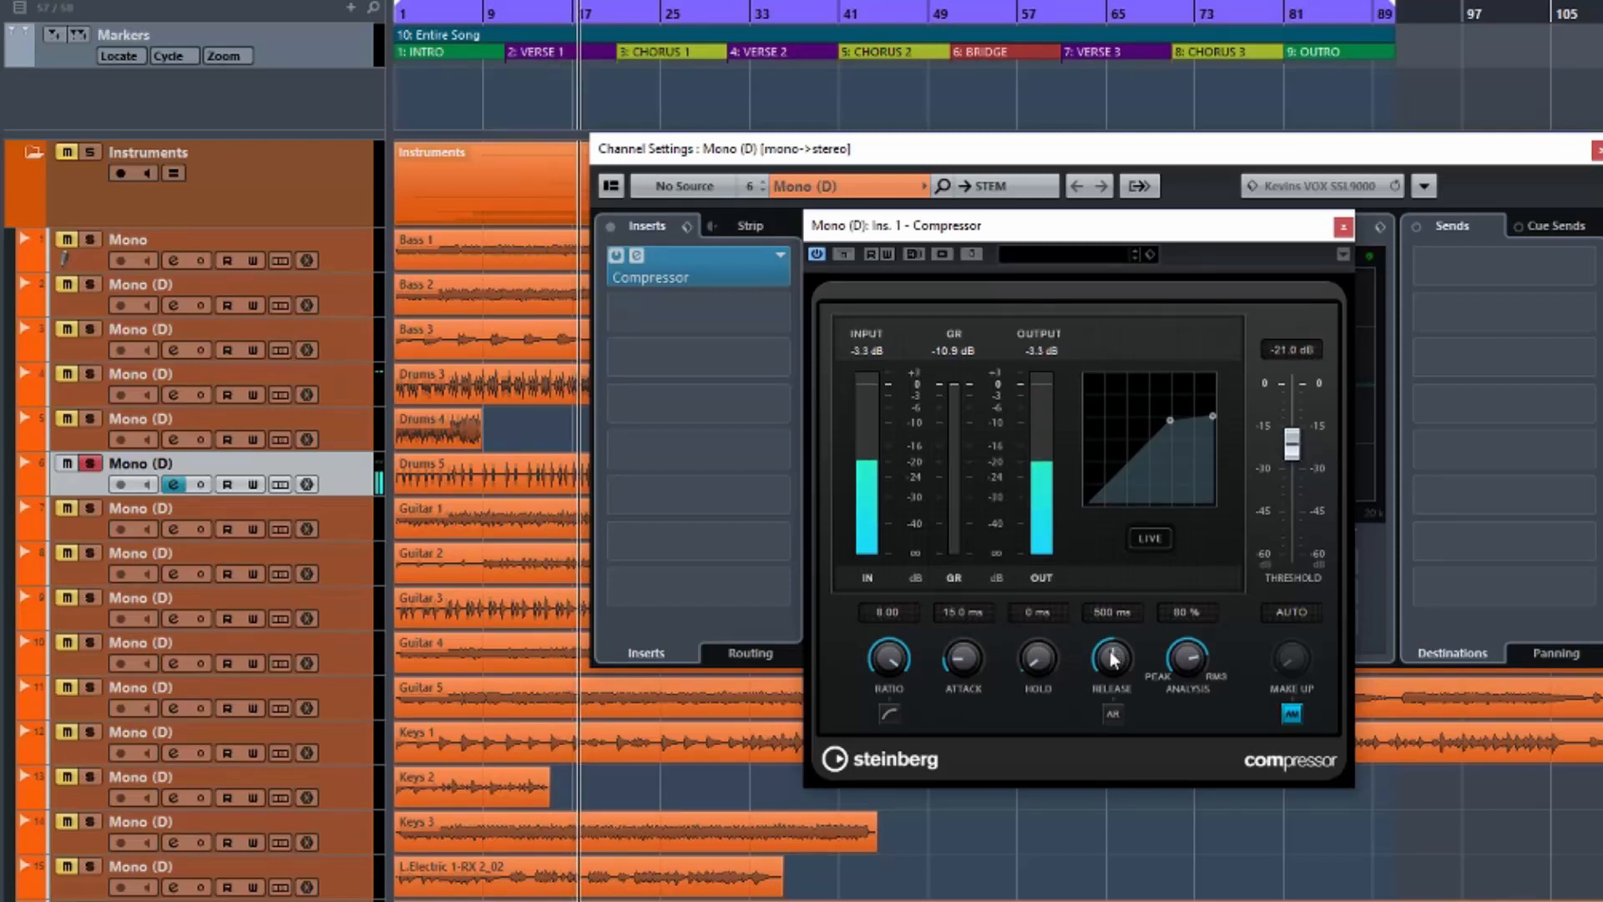
pyautogui.moveTo(1111, 658); pyautogui.dragTo(1099, 753)
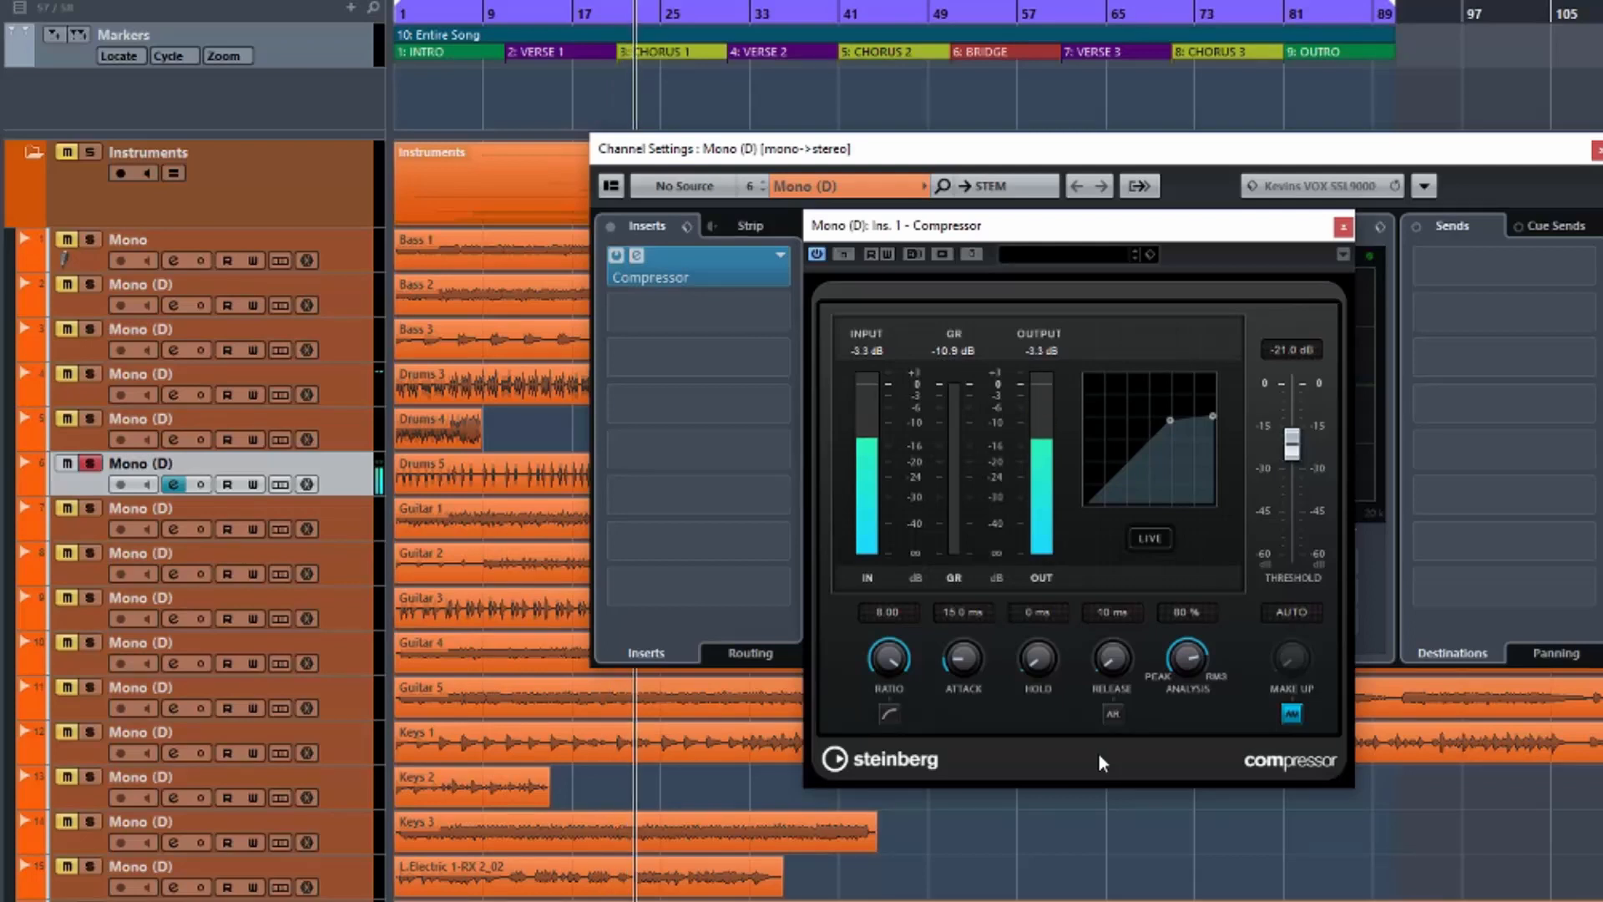
pyautogui.click(843, 254)
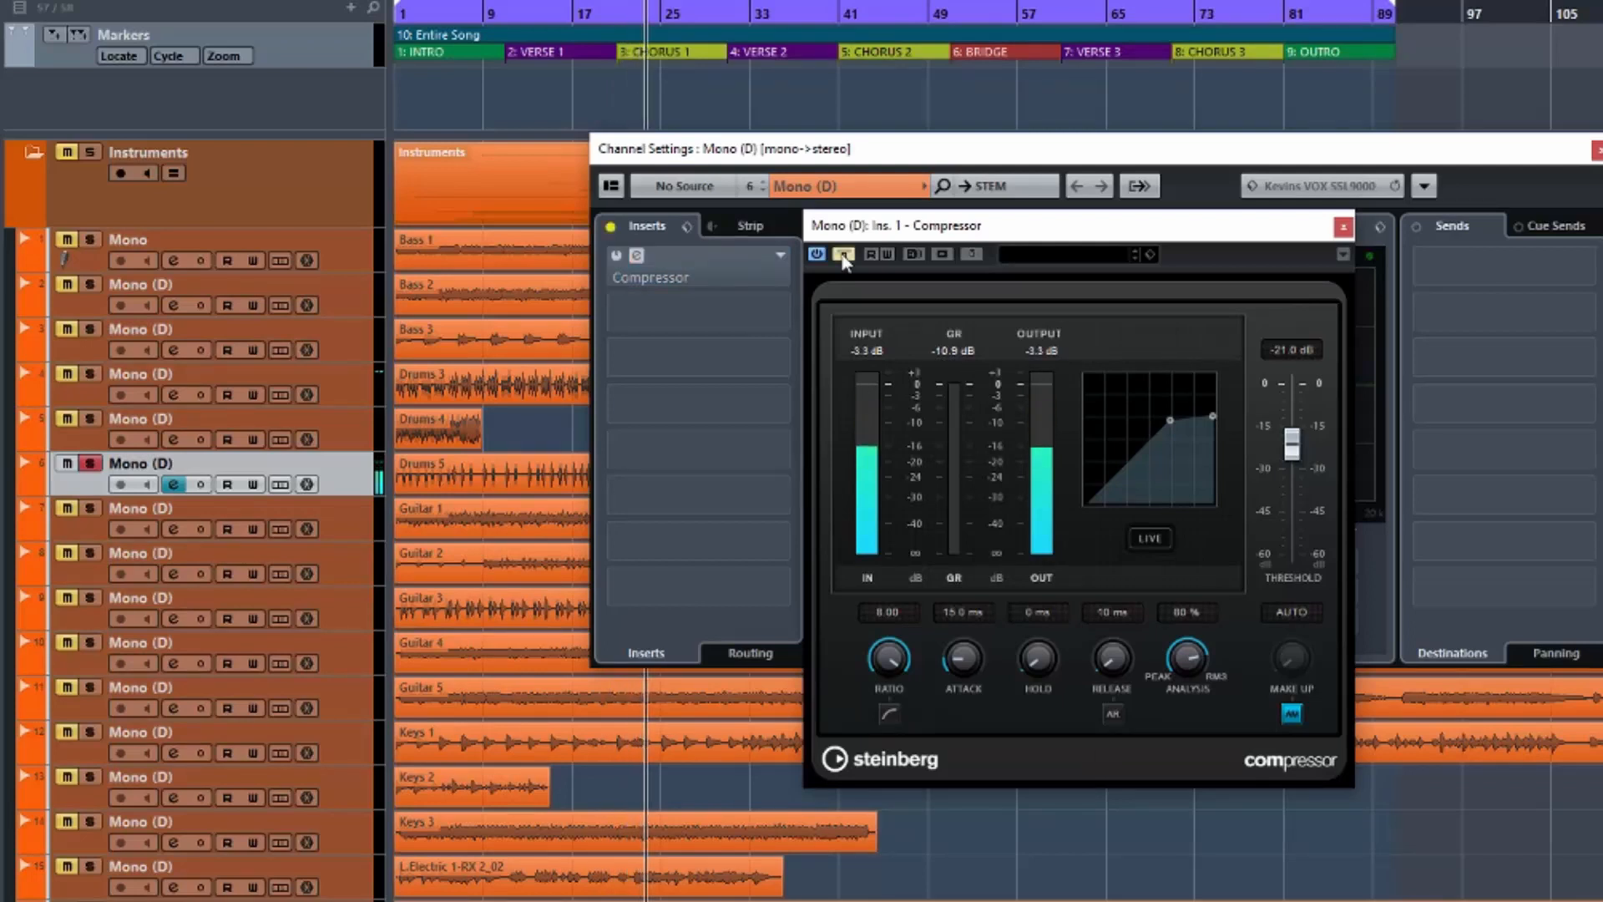
pyautogui.click(844, 254)
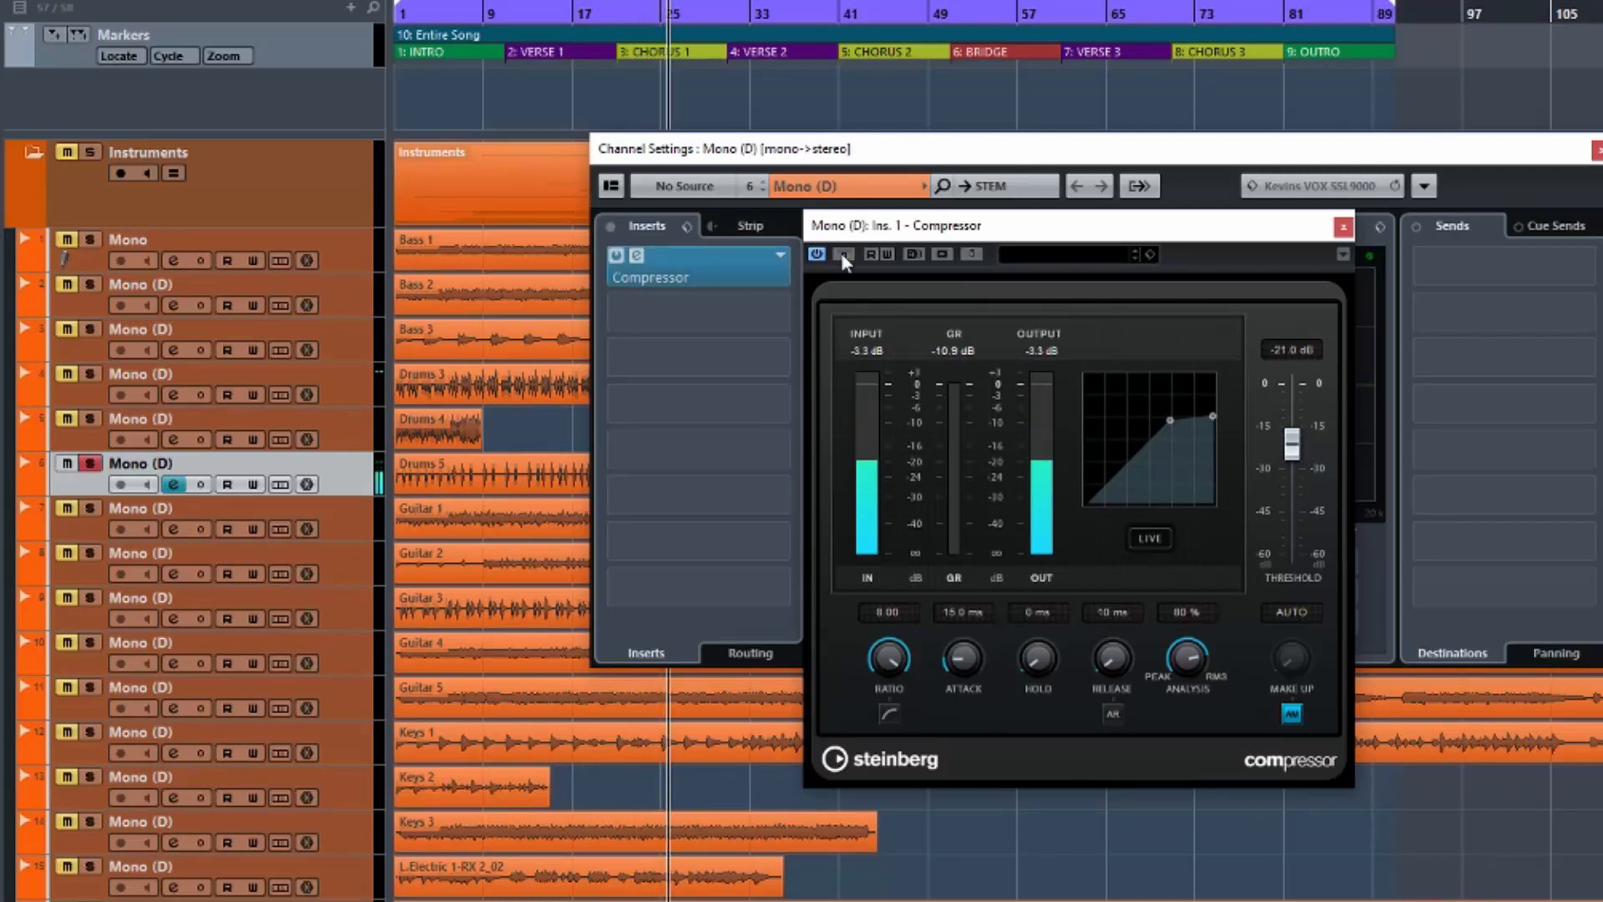
pyautogui.press('space')
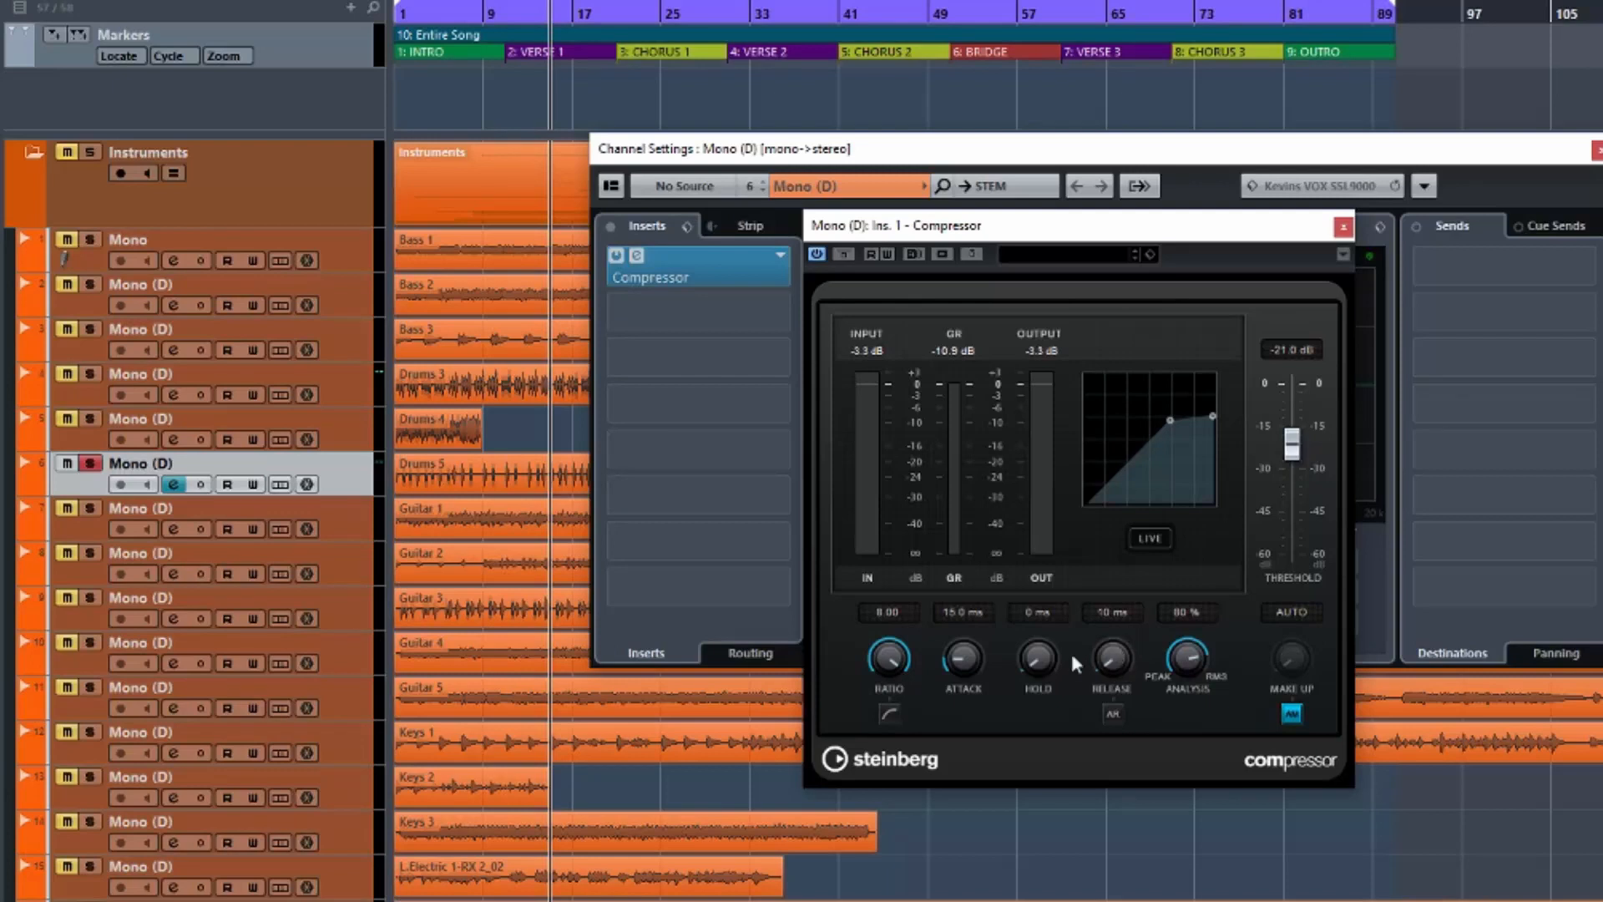
# During playback, compare against bypass and lengthen release to 1000 ms.
pyautogui.press('space')
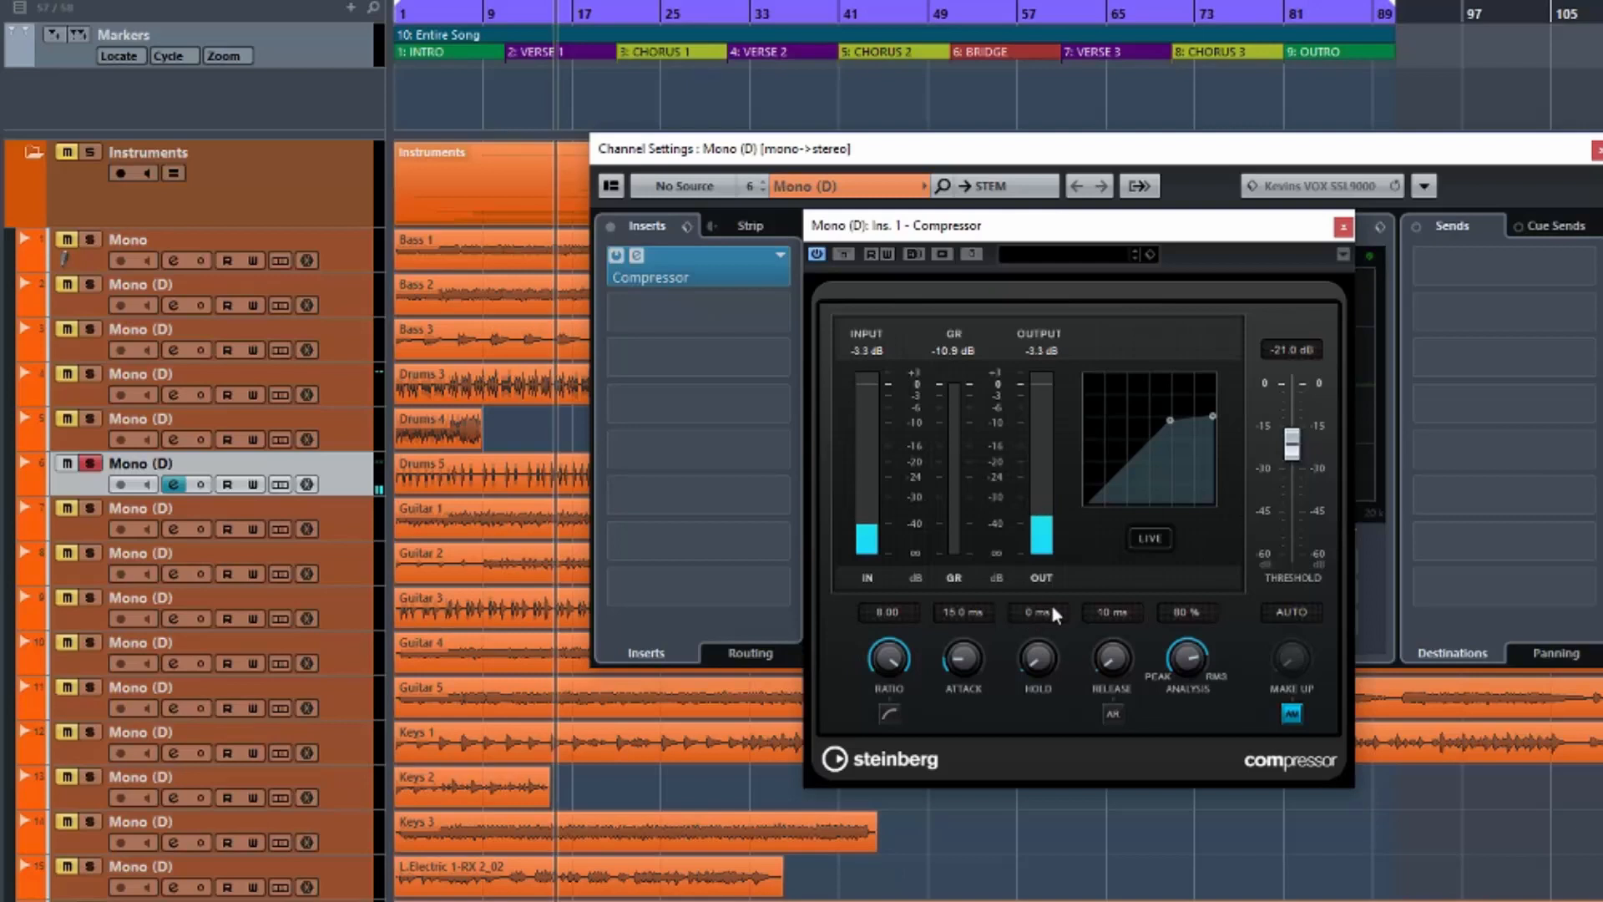
pyautogui.click(845, 253)
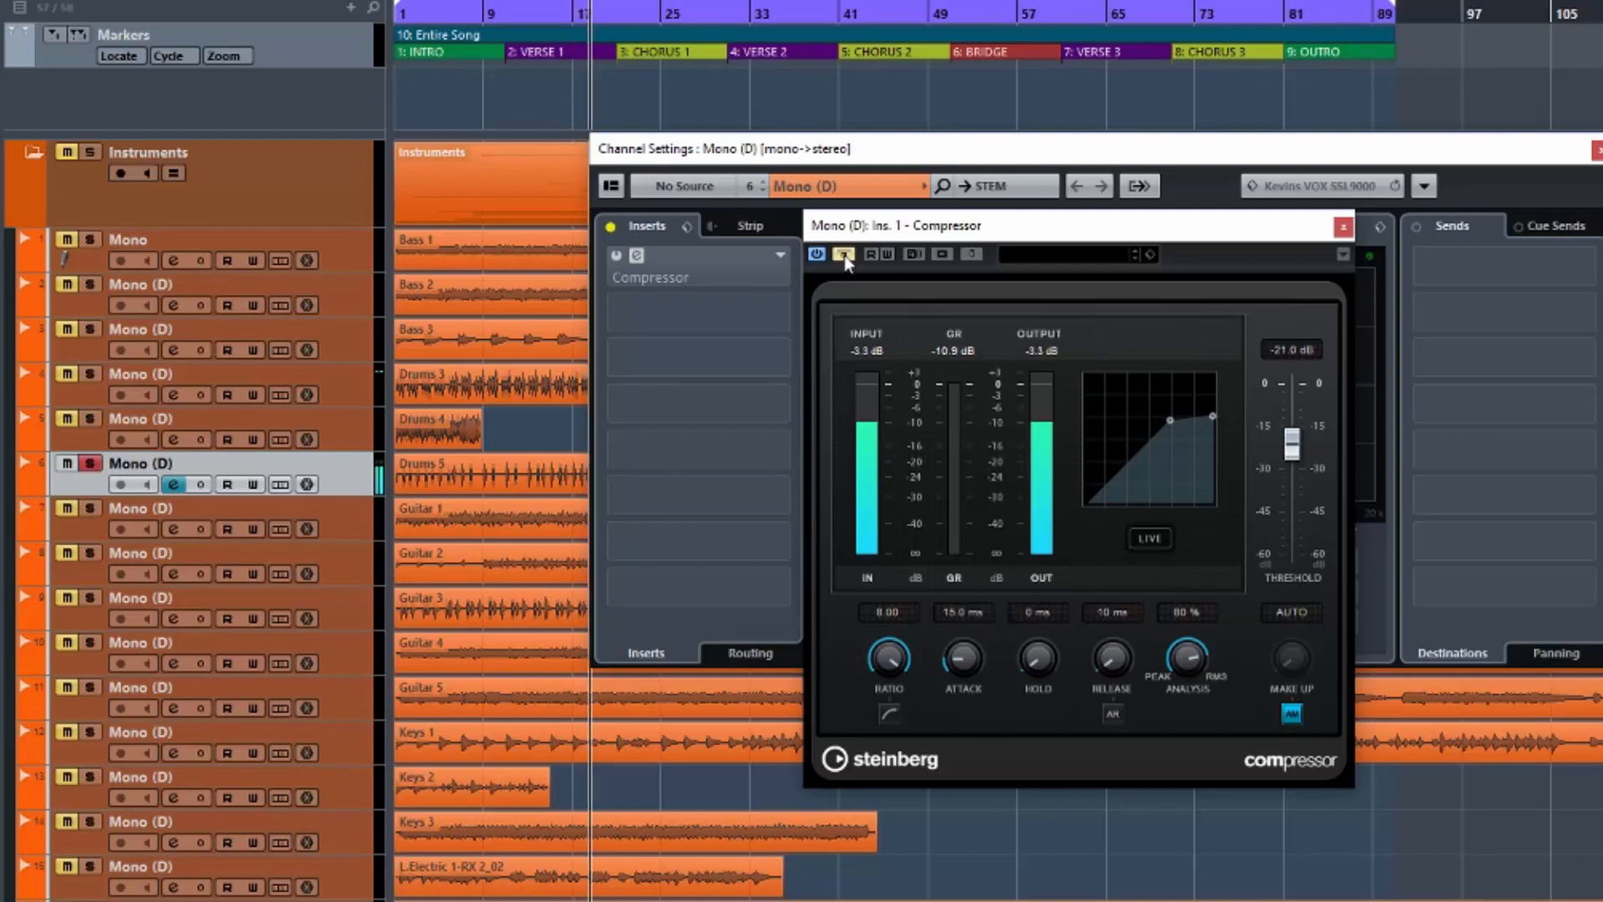
pyautogui.click(844, 254)
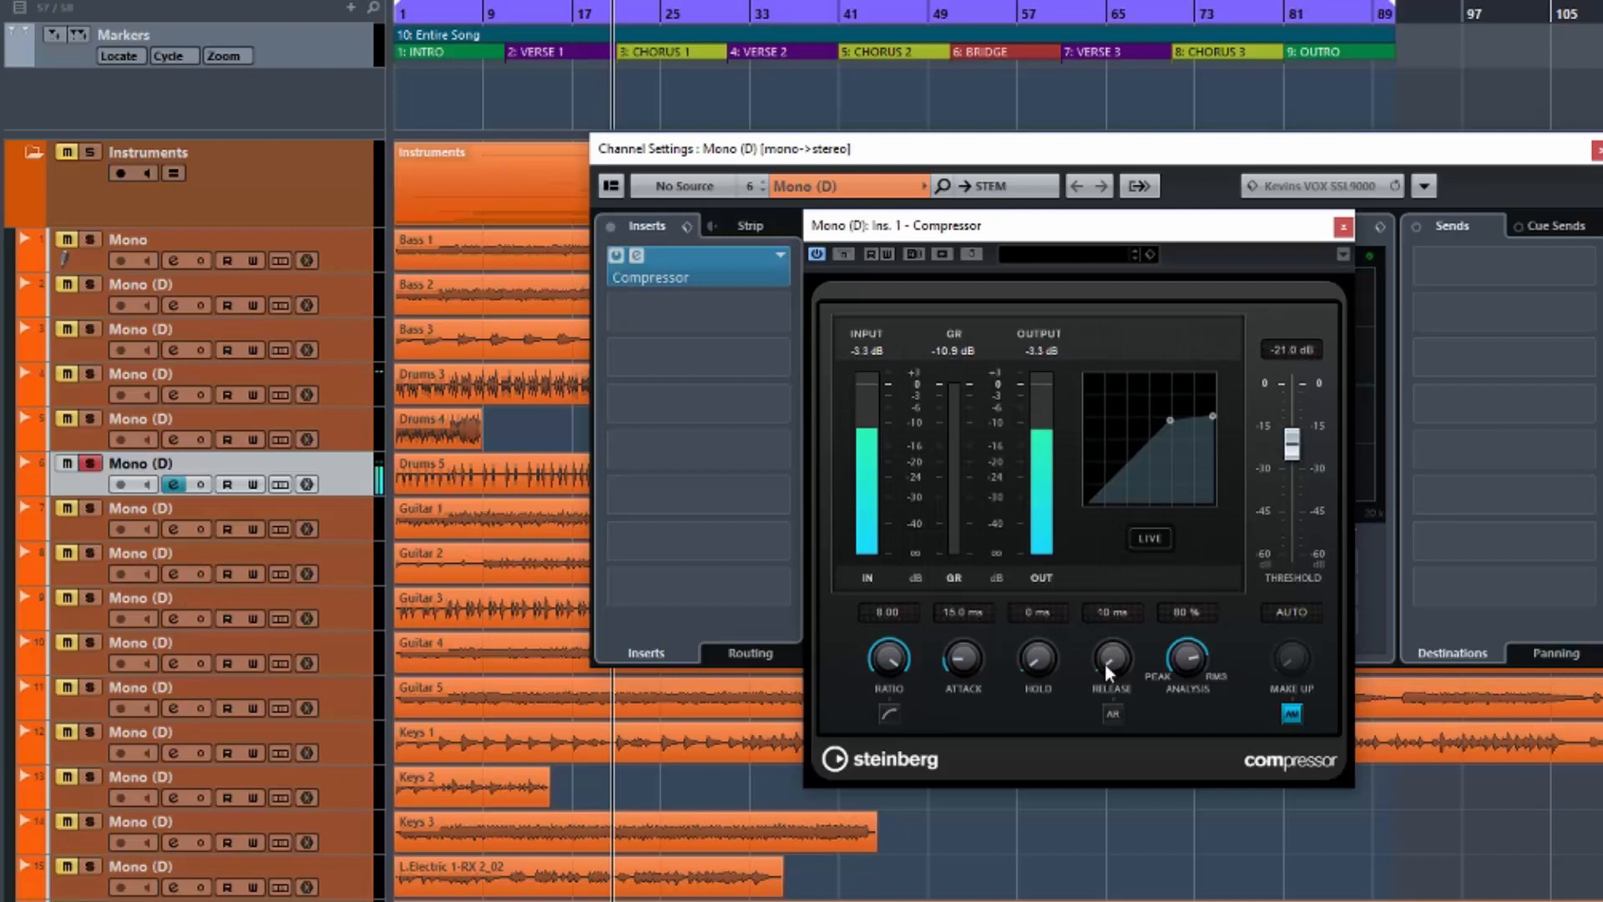
pyautogui.moveTo(1105, 663); pyautogui.dragTo(1091, 408)
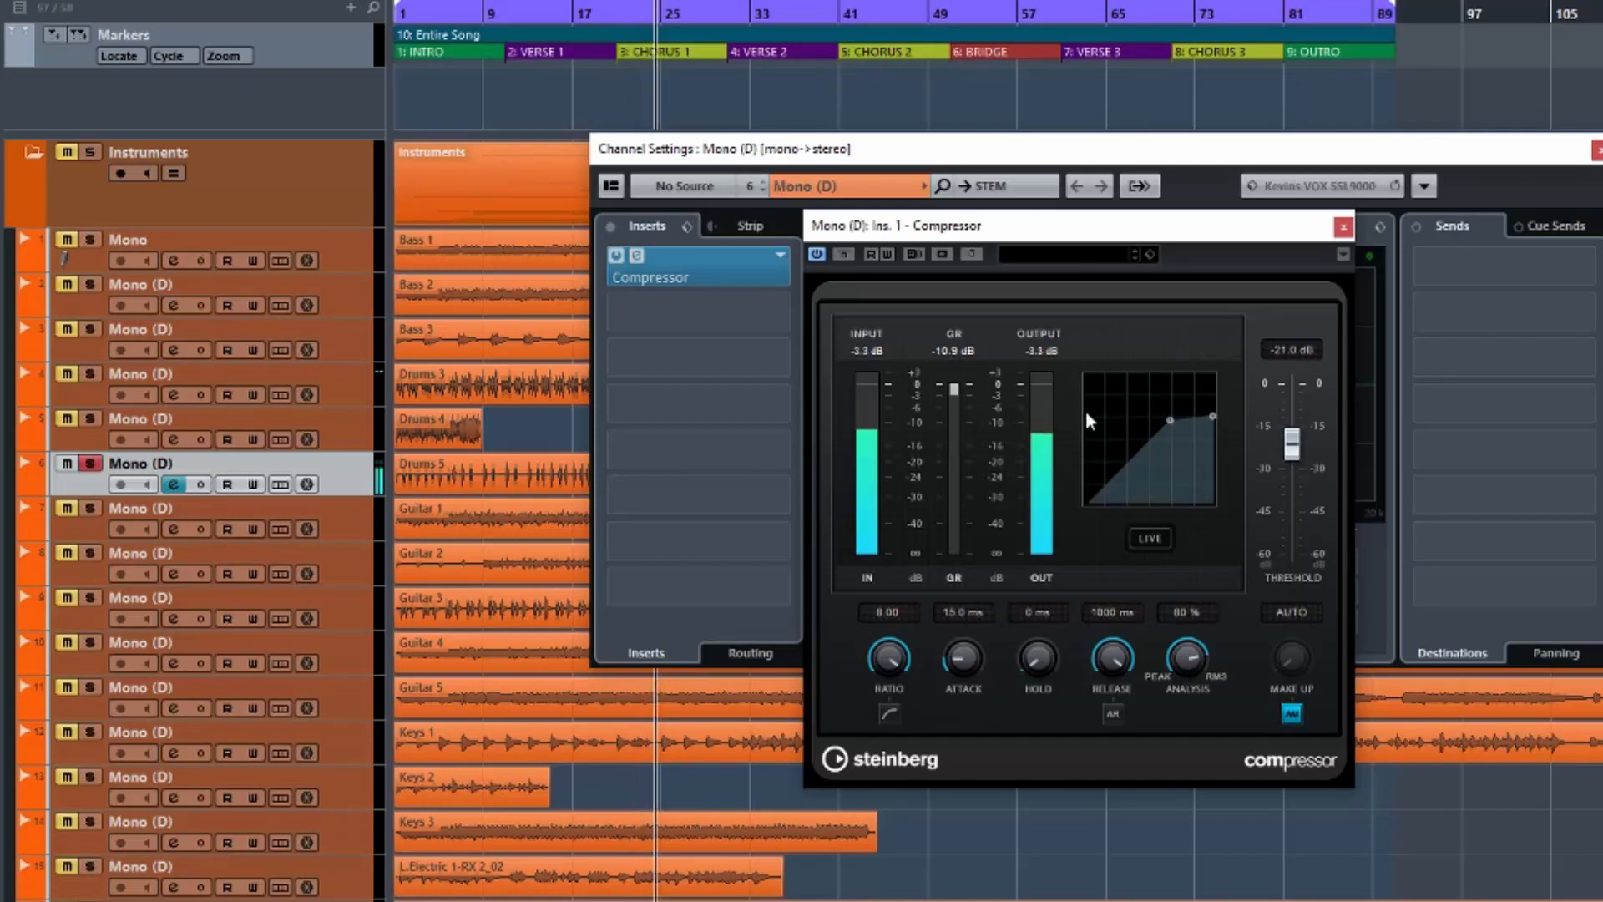
pyautogui.press('space')
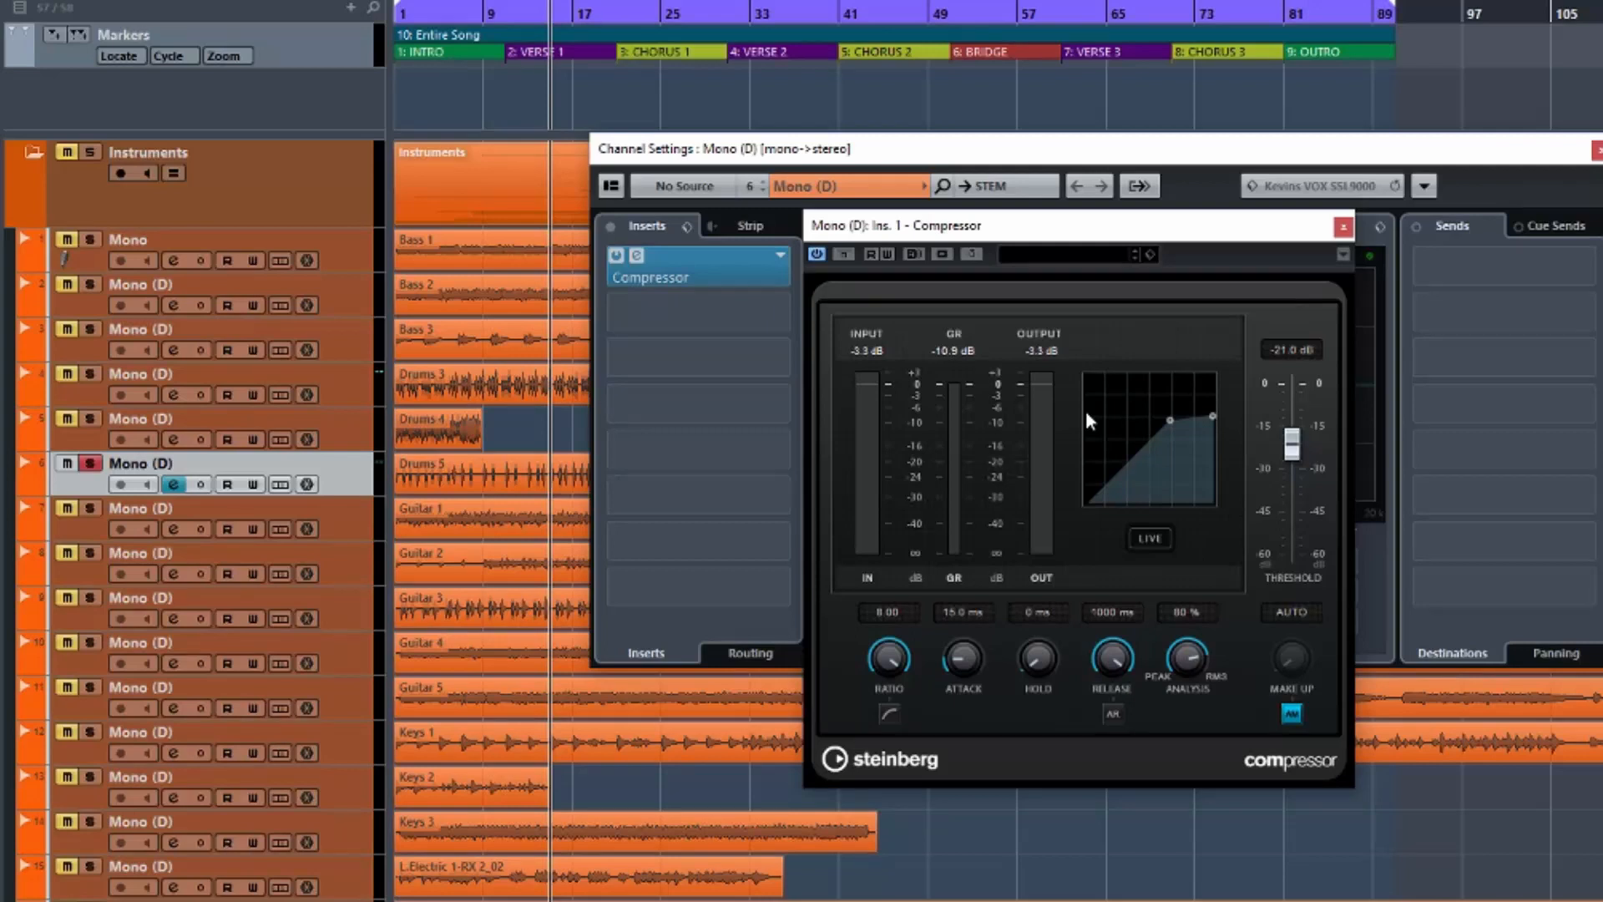
# Play again, compare bypassed versus active once more, and stop playback.
pyautogui.press('space')
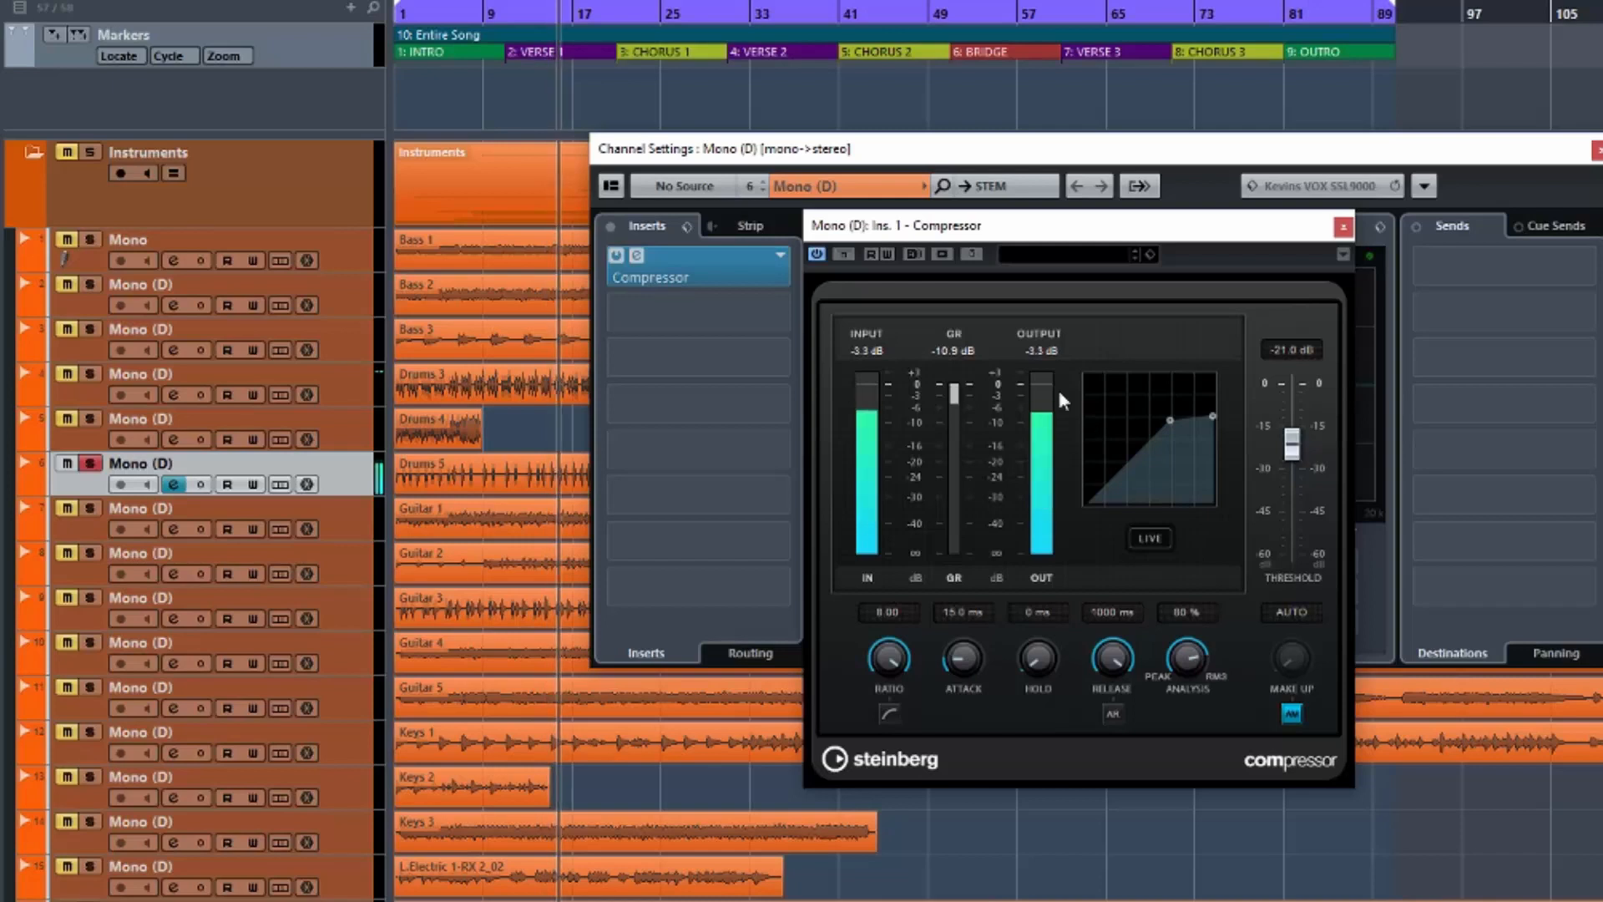
pyautogui.click(844, 254)
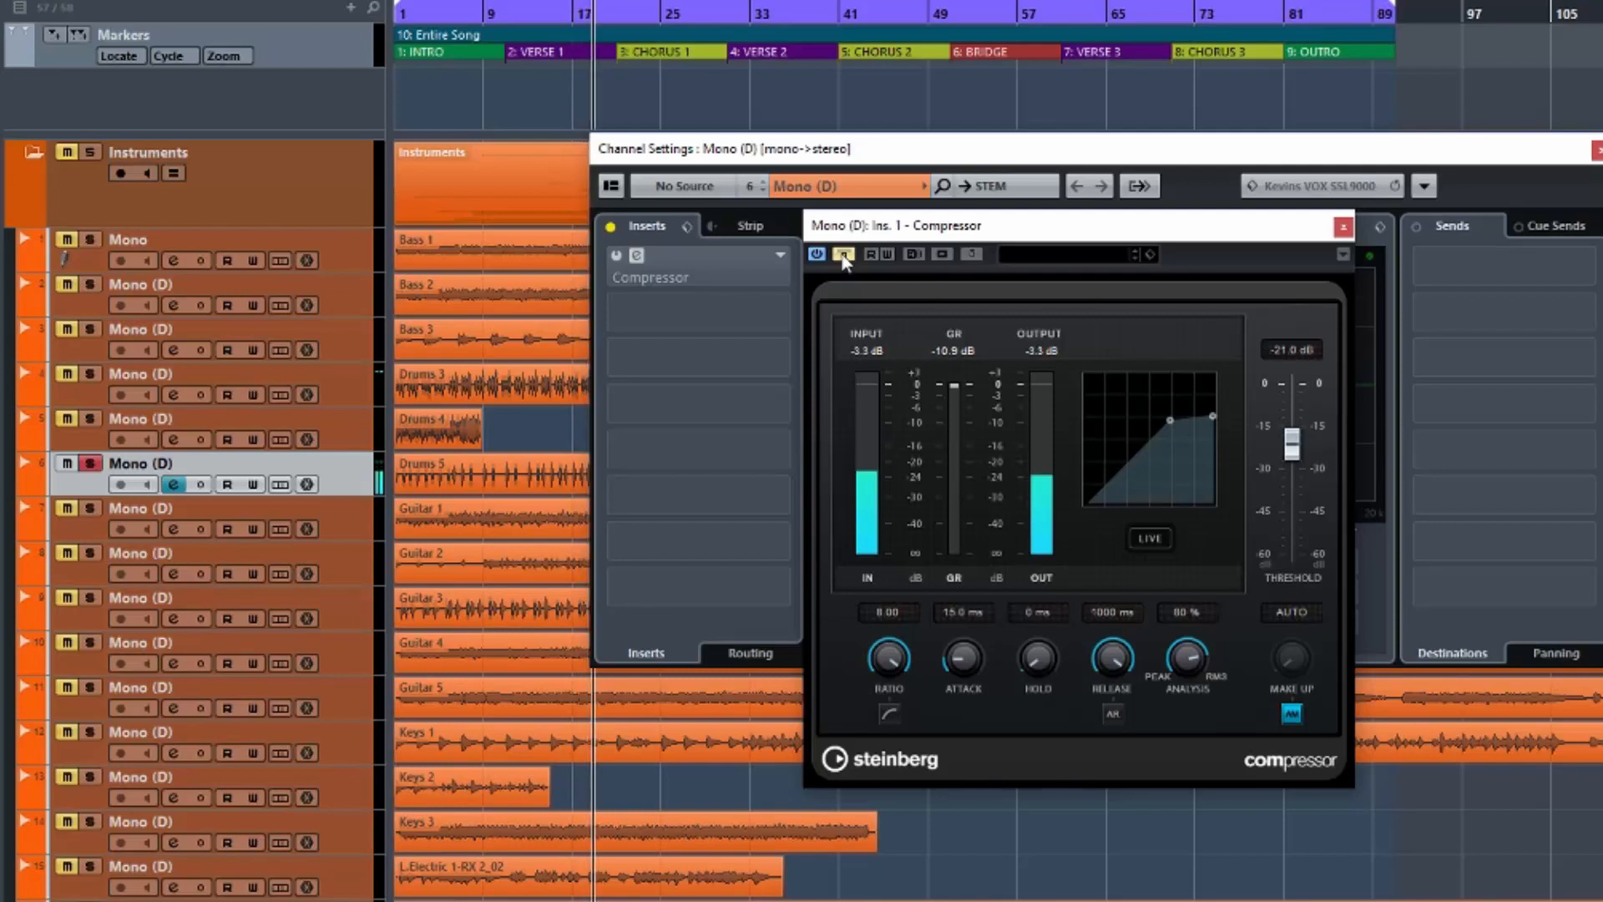
pyautogui.click(843, 254)
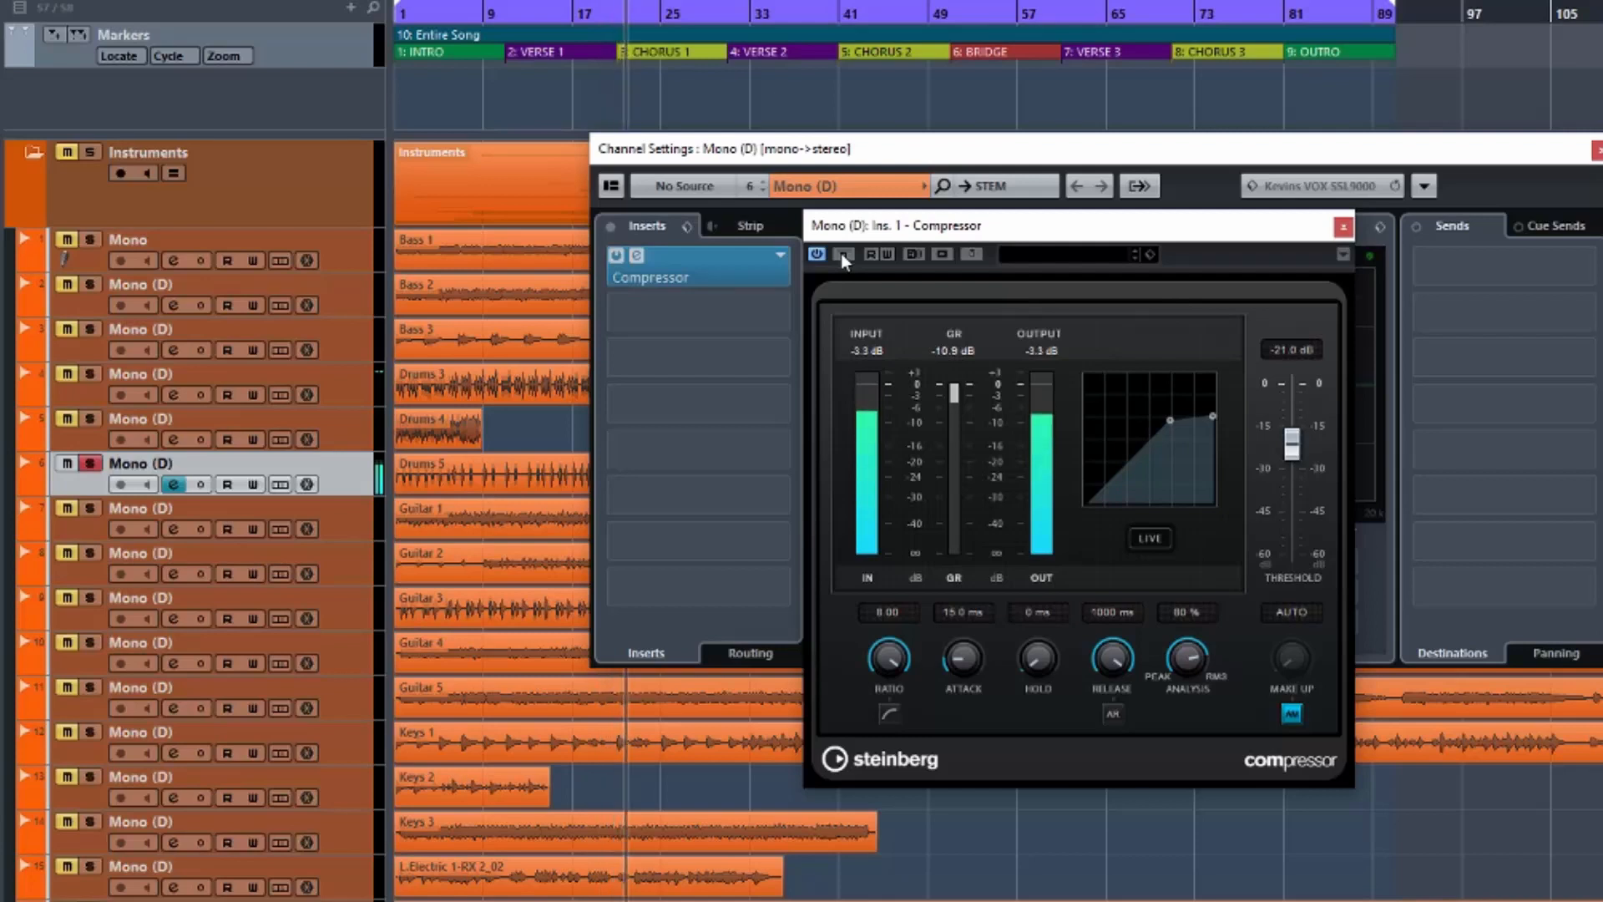
pyautogui.press('space')
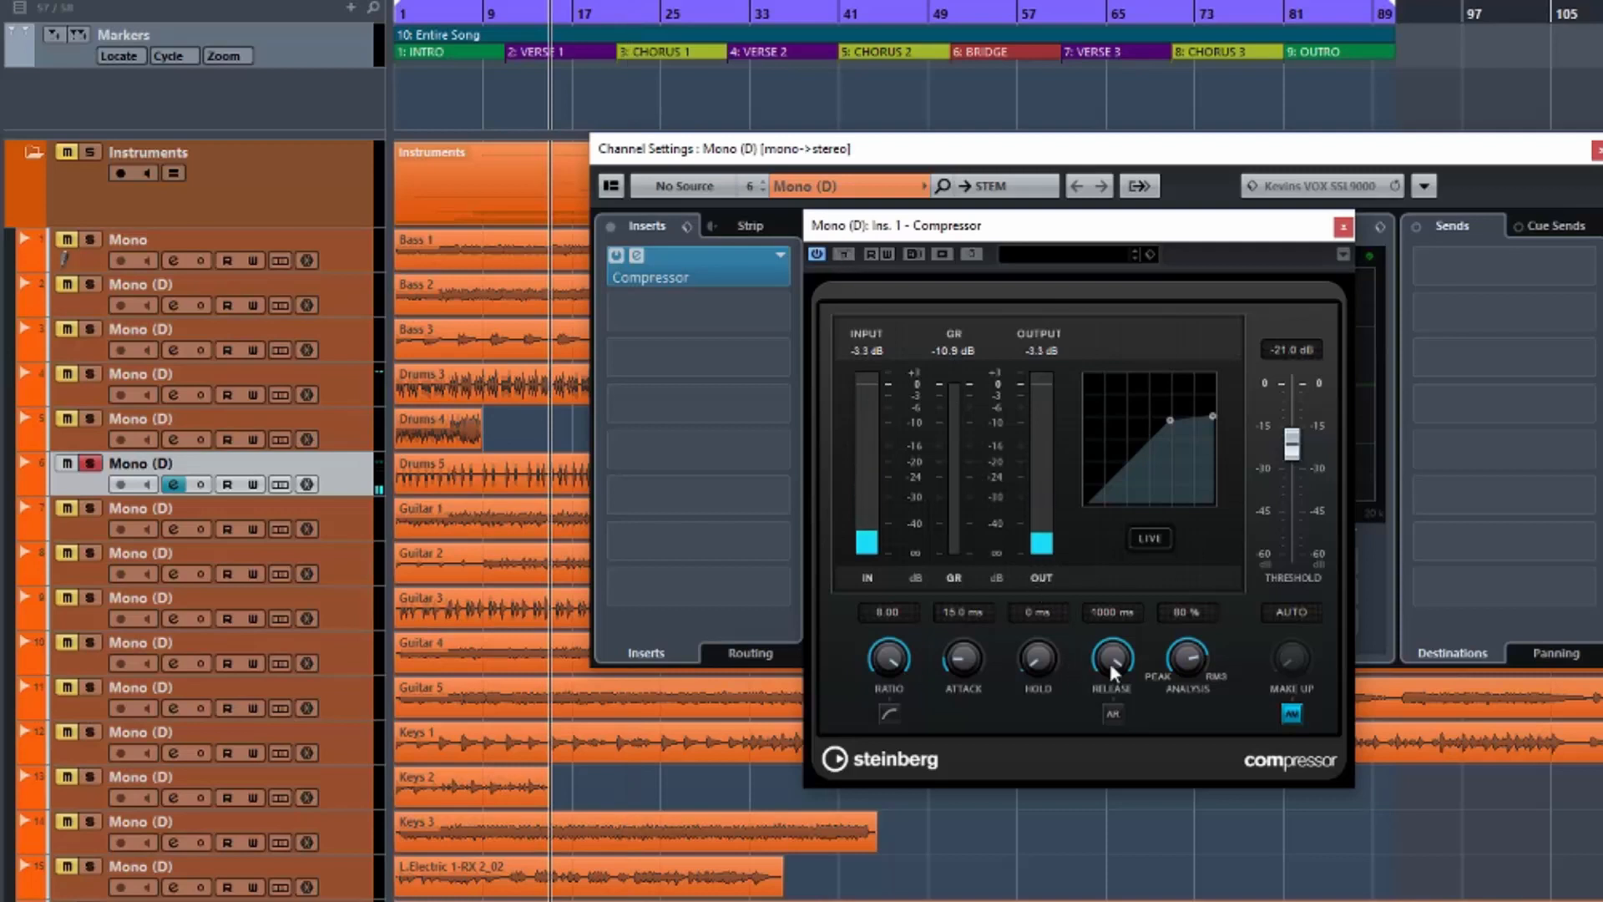
# Lower release to about 208 ms and reduce the ratio from 8.00 to 4.64.
pyautogui.moveTo(1109, 669); pyautogui.dragTo(1104, 774)
pyautogui.moveTo(1105, 669); pyautogui.dragTo(1110, 744)
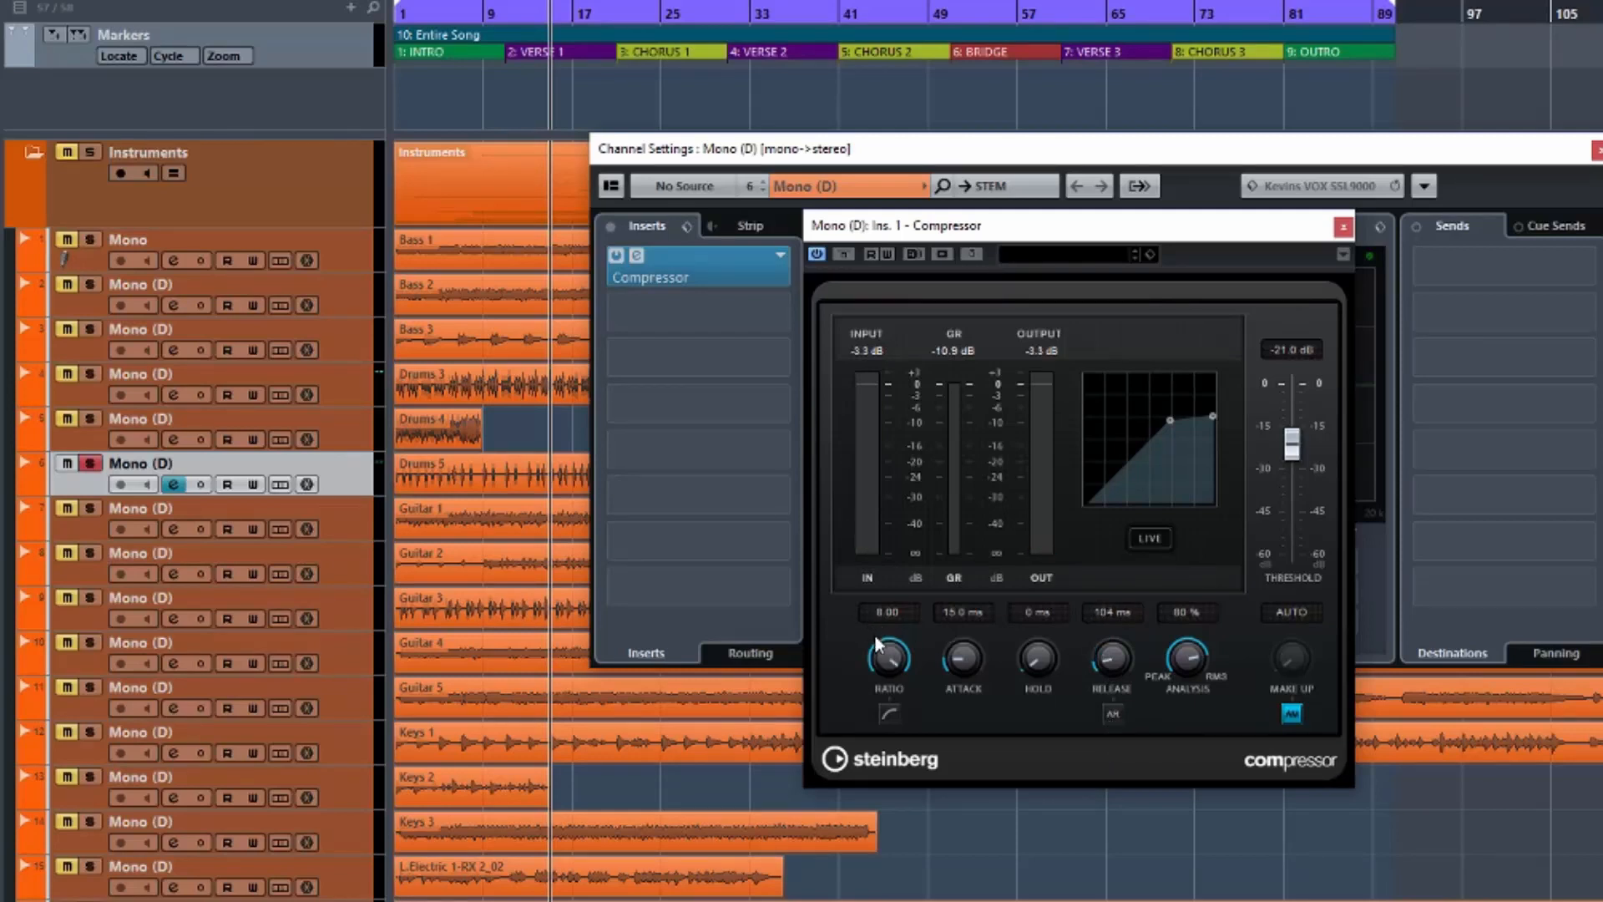
pyautogui.moveTo(889, 658); pyautogui.dragTo(889, 773)
# Set attack 20.5 ms, release 89 ms and threshold -24.8 dB, then bypass the compressor.
pyautogui.moveTo(959, 658); pyautogui.dragTo(964, 661)
pyautogui.moveTo(1115, 655); pyautogui.dragTo(1113, 648)
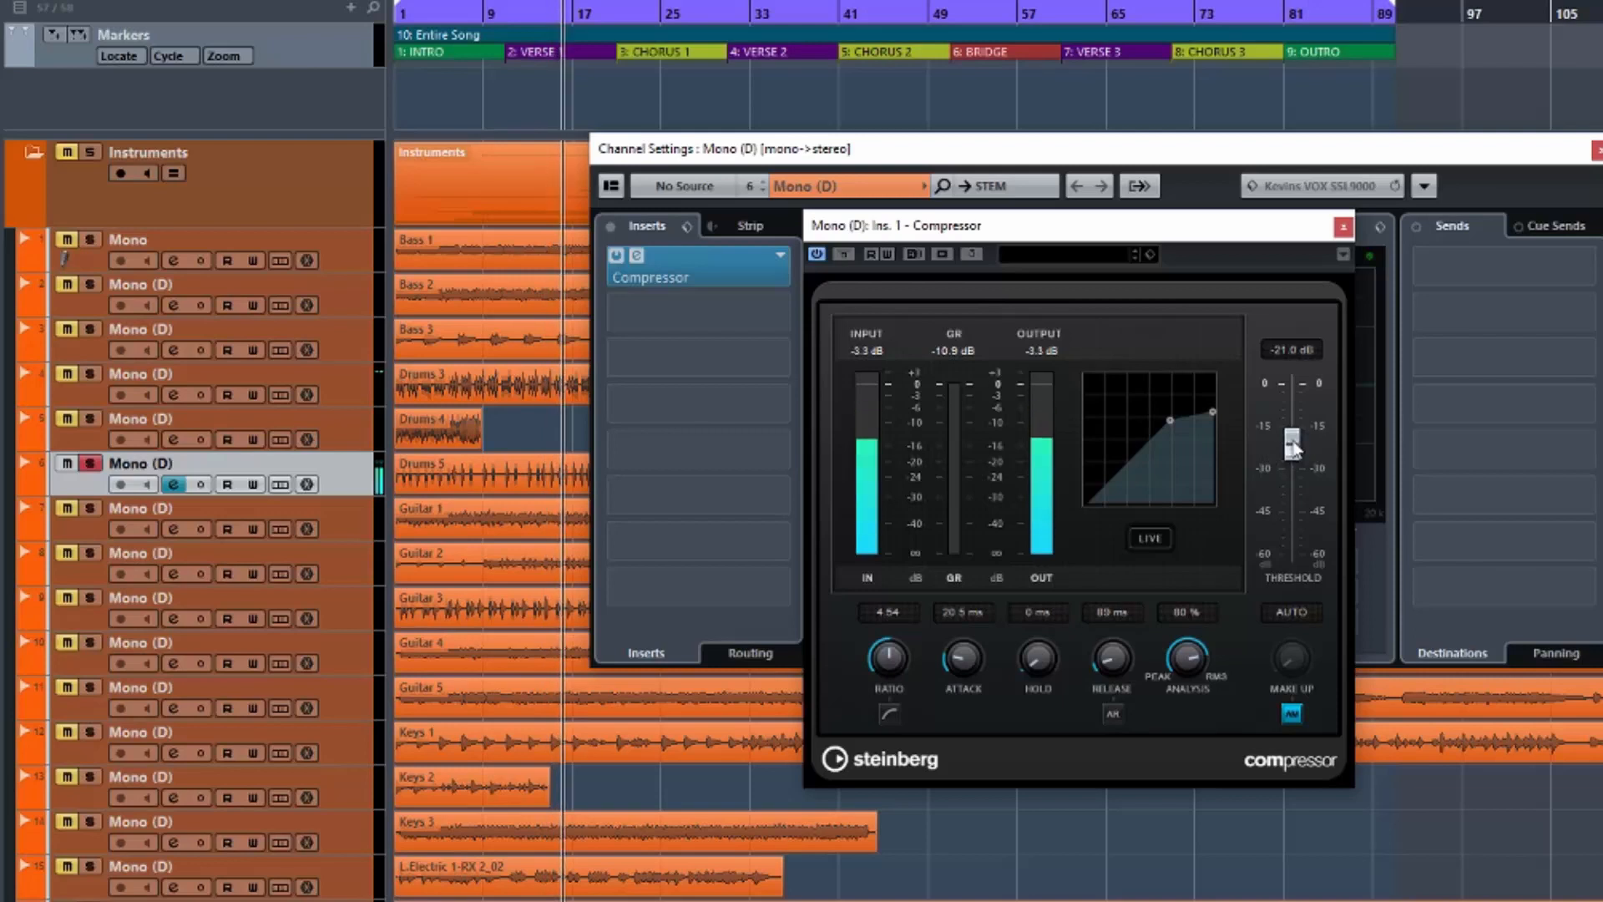
pyautogui.moveTo(1293, 445); pyautogui.dragTo(1295, 455)
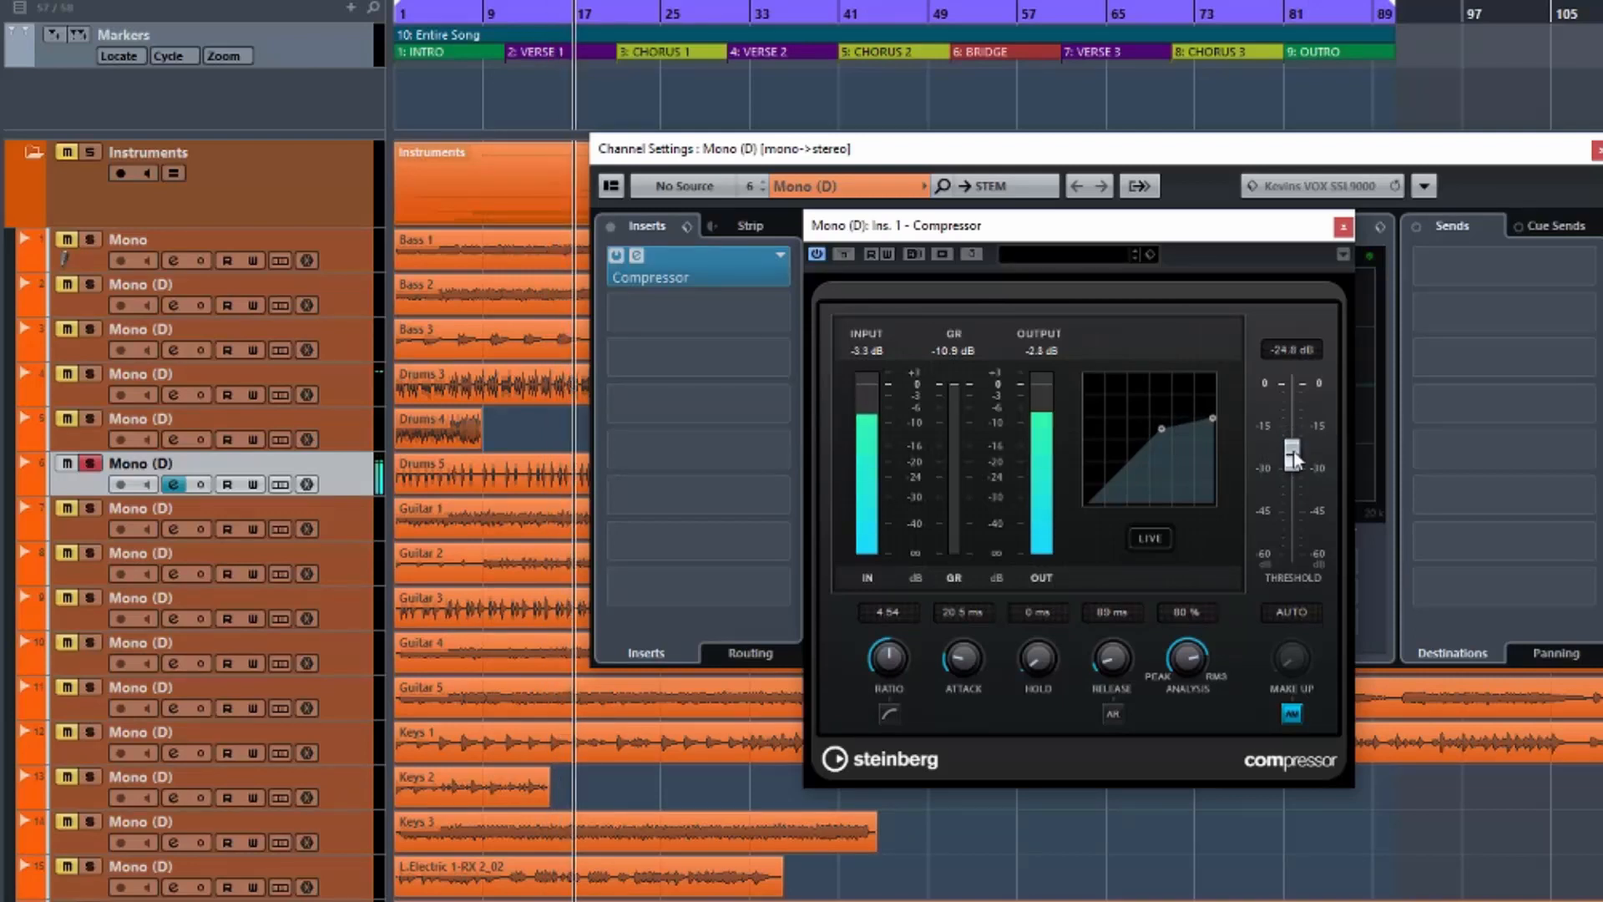
pyautogui.click(845, 254)
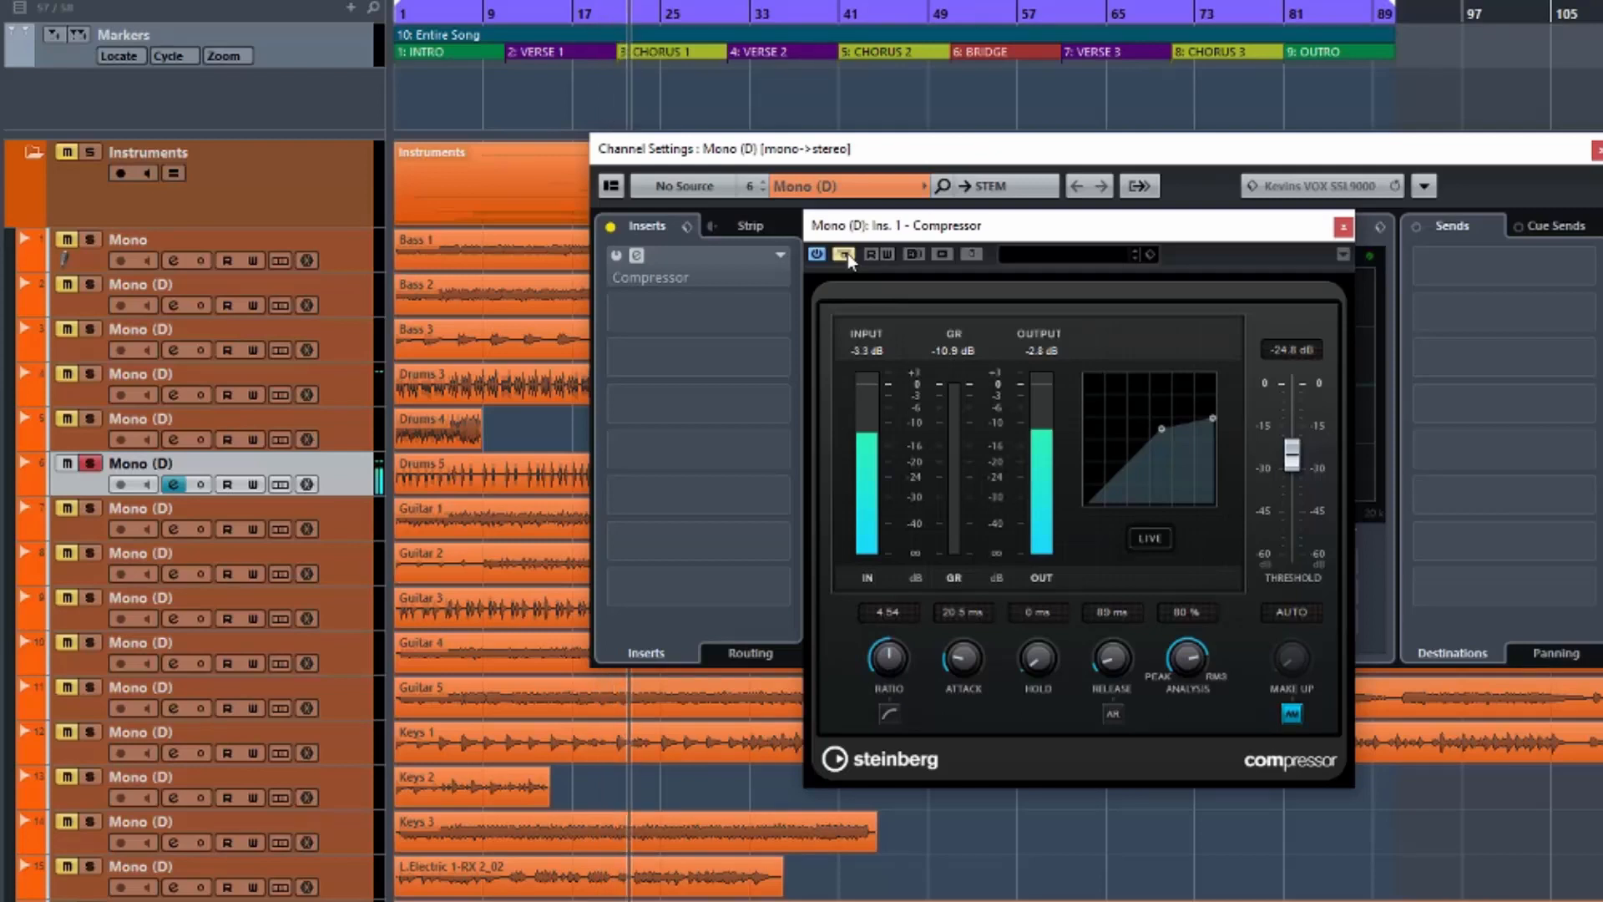
# Switch Bypass Effect off so the first Mono (D) compressor is active again.
pyautogui.click(846, 254)
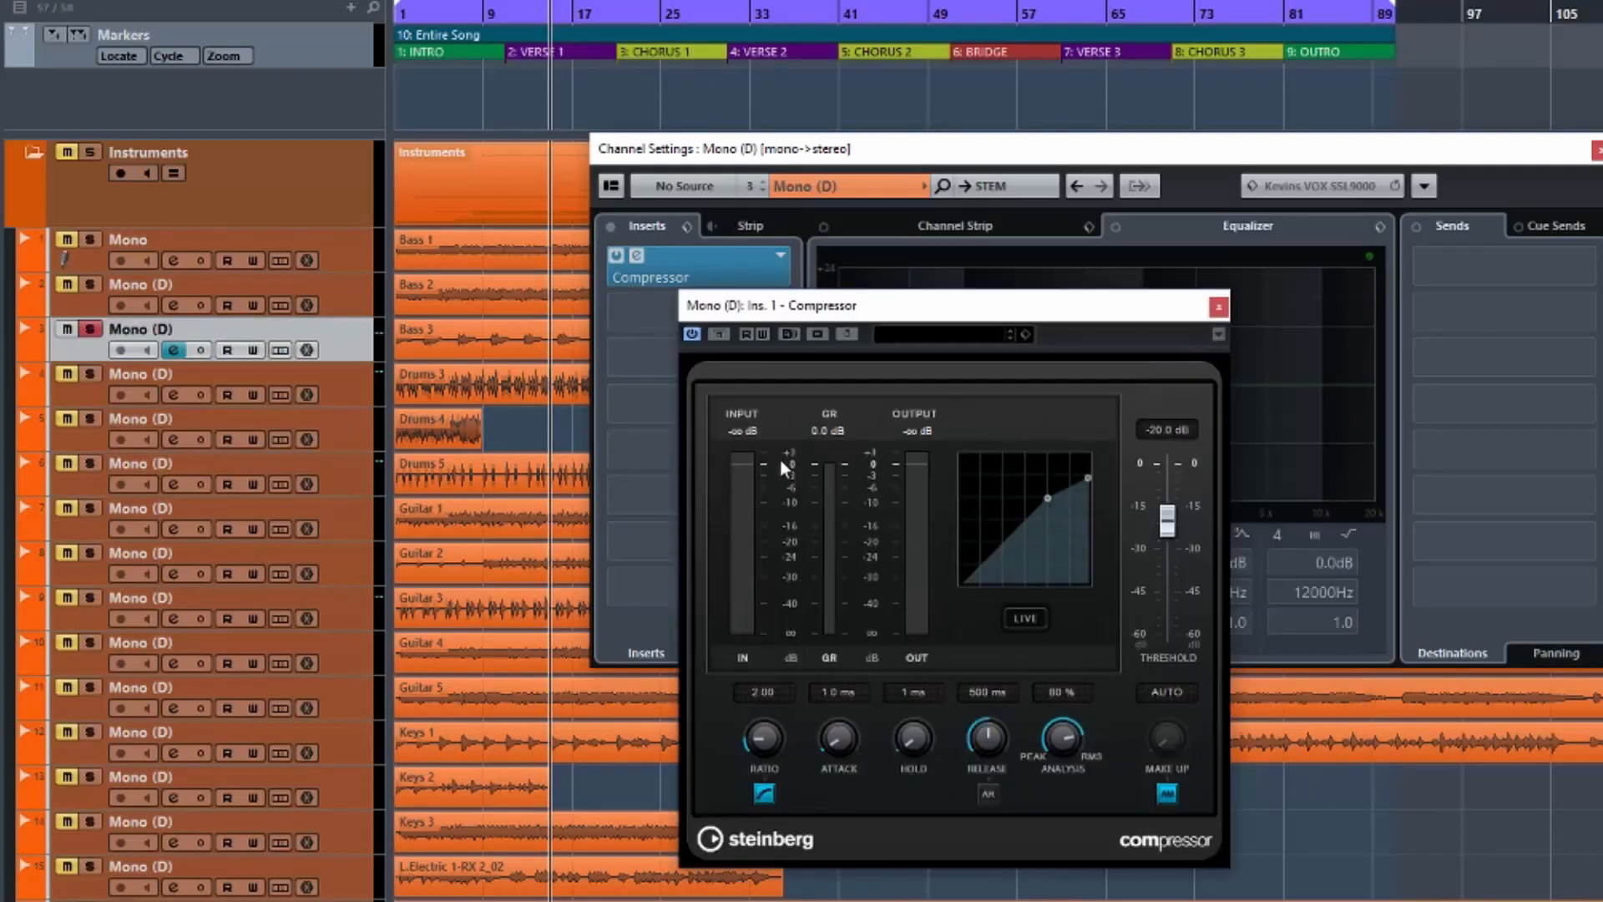
# With playback running, raise track 3's compressor ratio from 2.00 to 5.01 and lower threshold to -31.9 dB.
pyautogui.moveTo(862, 306); pyautogui.dragTo(956, 275)
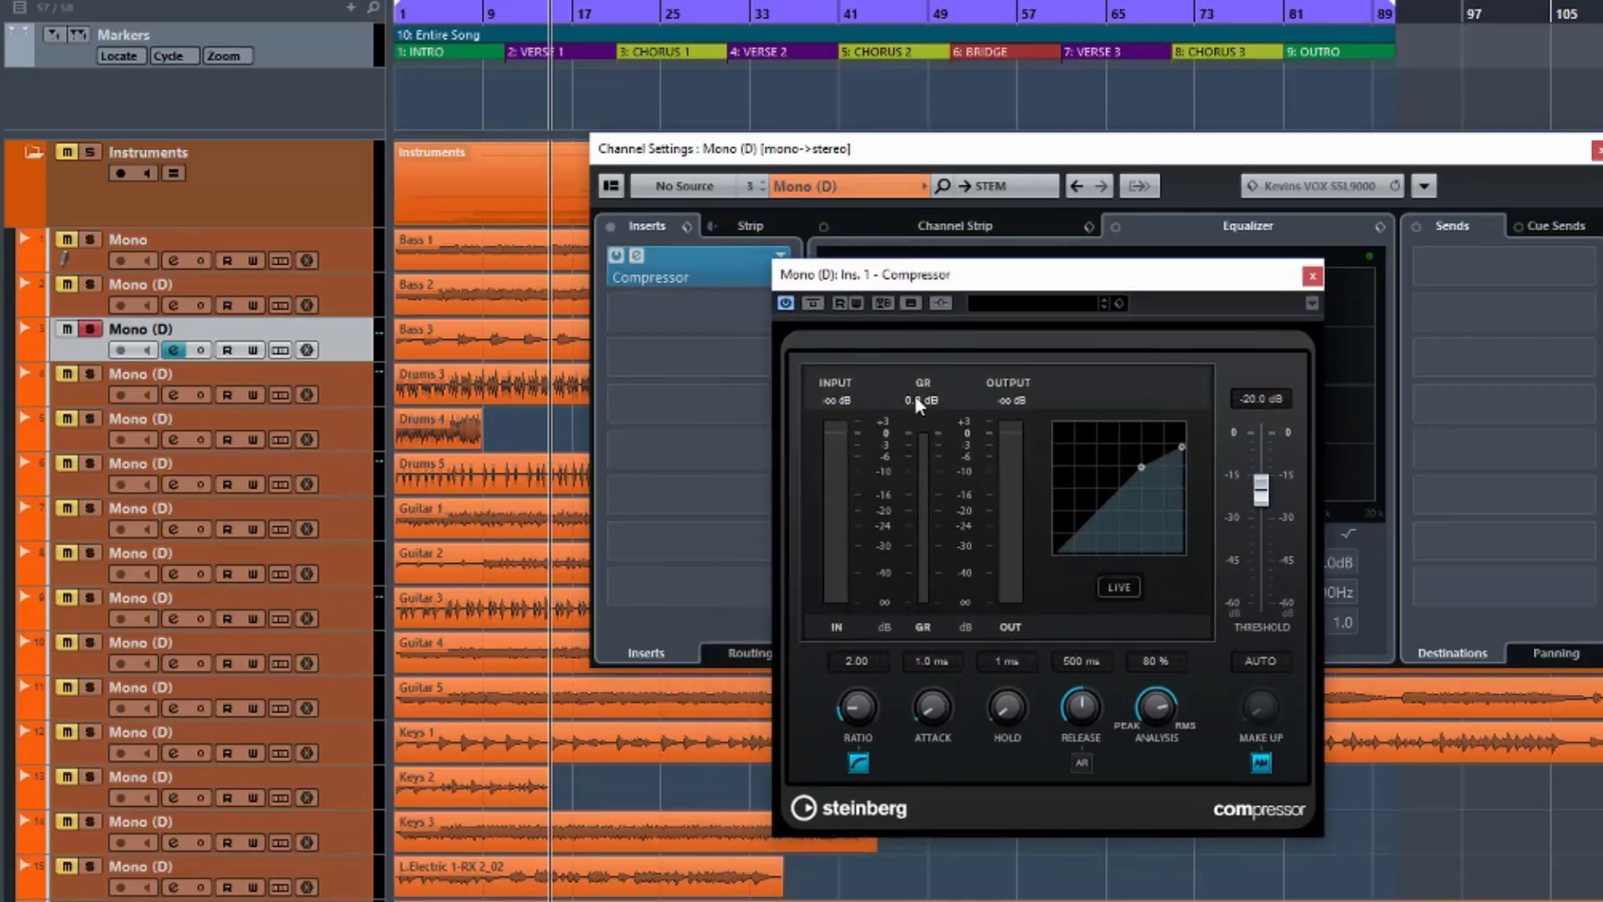
pyautogui.moveTo(857, 710); pyautogui.dragTo(865, 643)
pyautogui.press('space')
pyautogui.moveTo(1262, 495); pyautogui.dragTo(1265, 517)
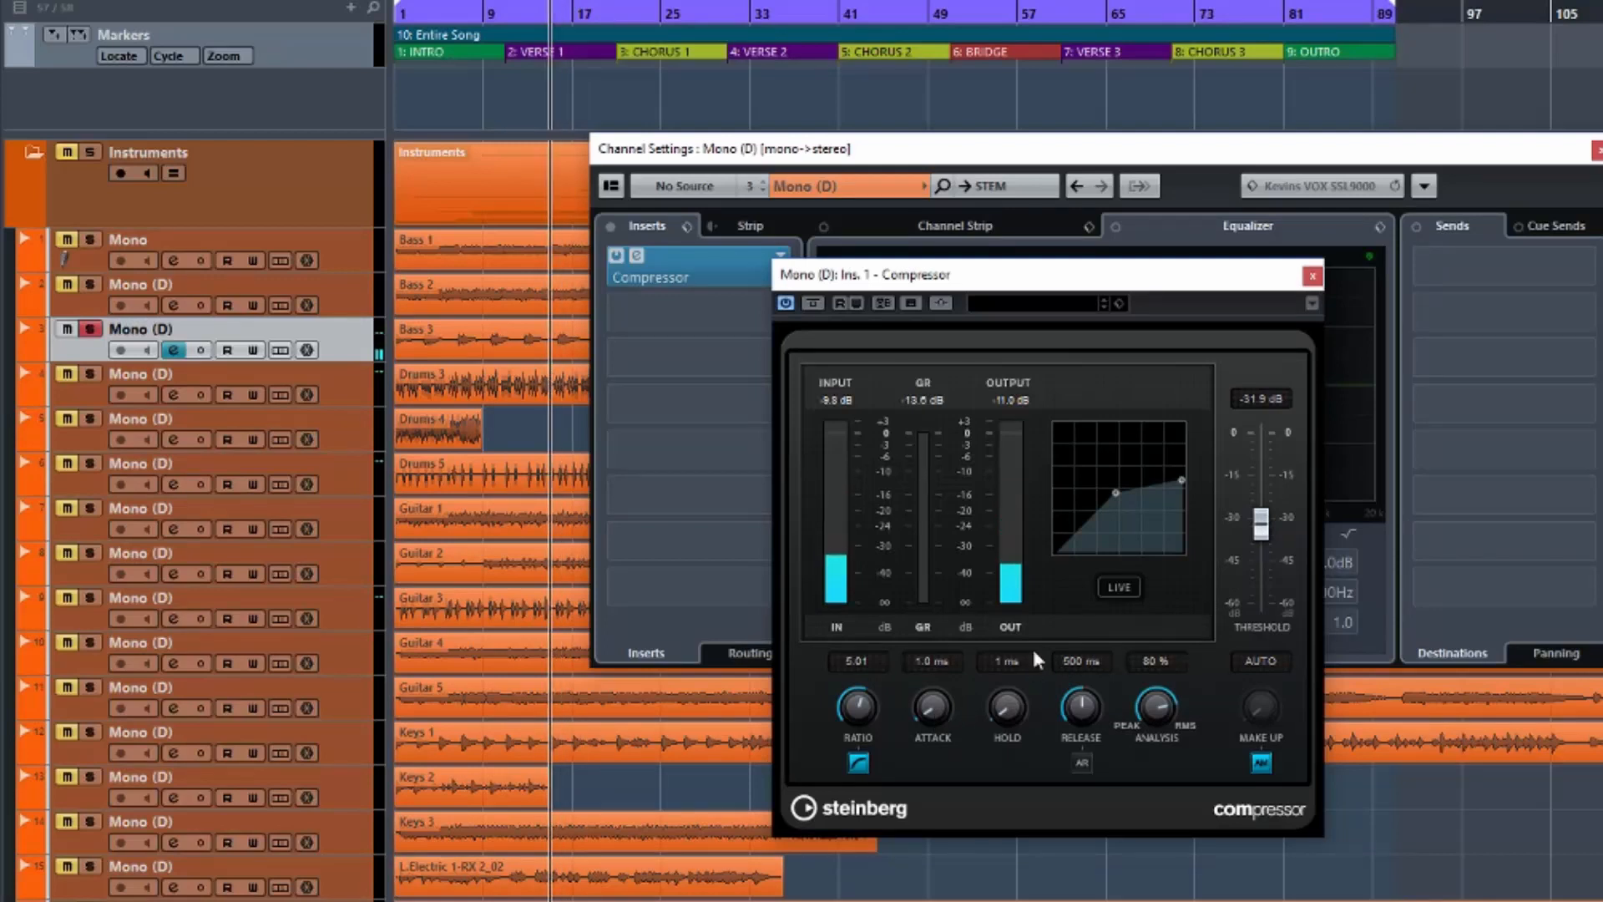
# A/B the track 3 compressor via Bypass, then set attack 30.5 ms and release 40 ms.
pyautogui.click(813, 303)
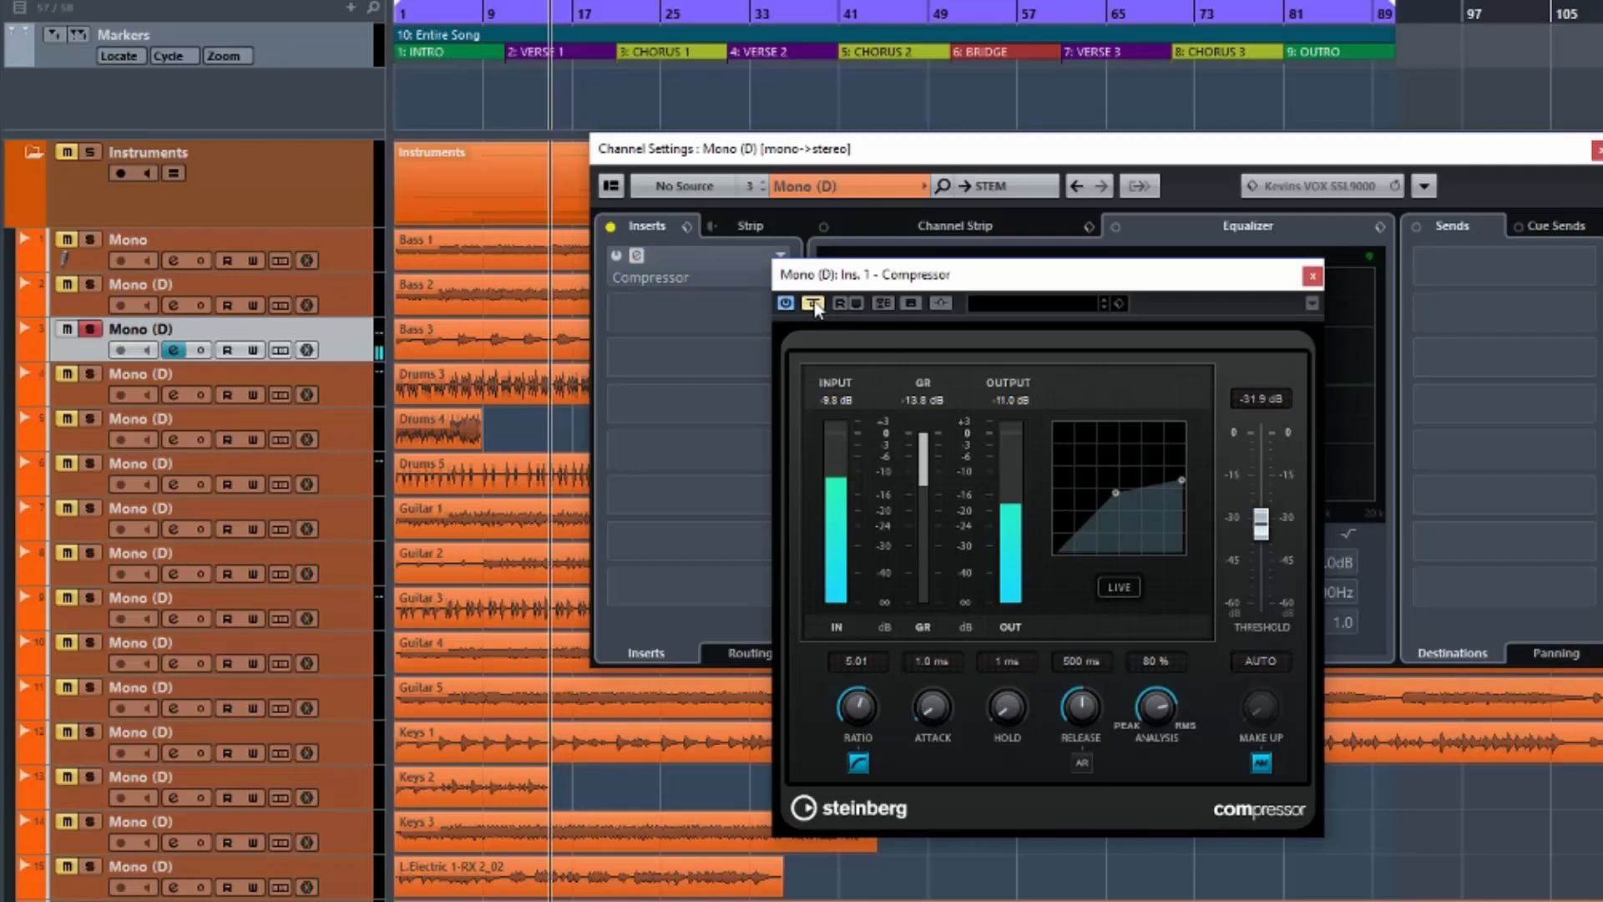
pyautogui.click(813, 303)
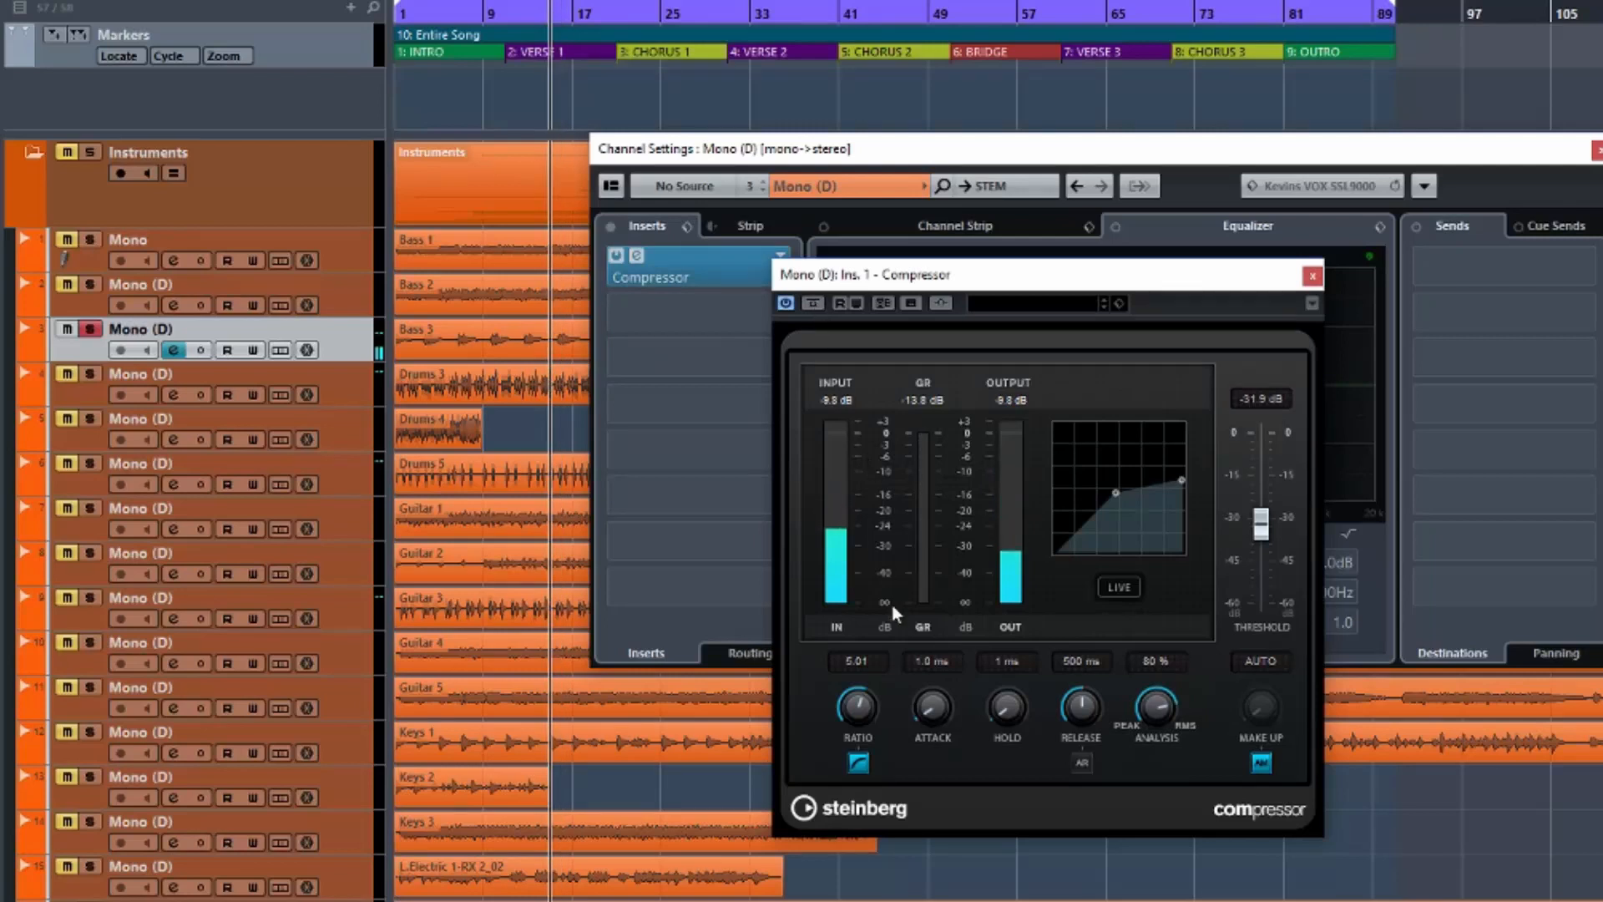
pyautogui.moveTo(929, 708); pyautogui.dragTo(920, 658)
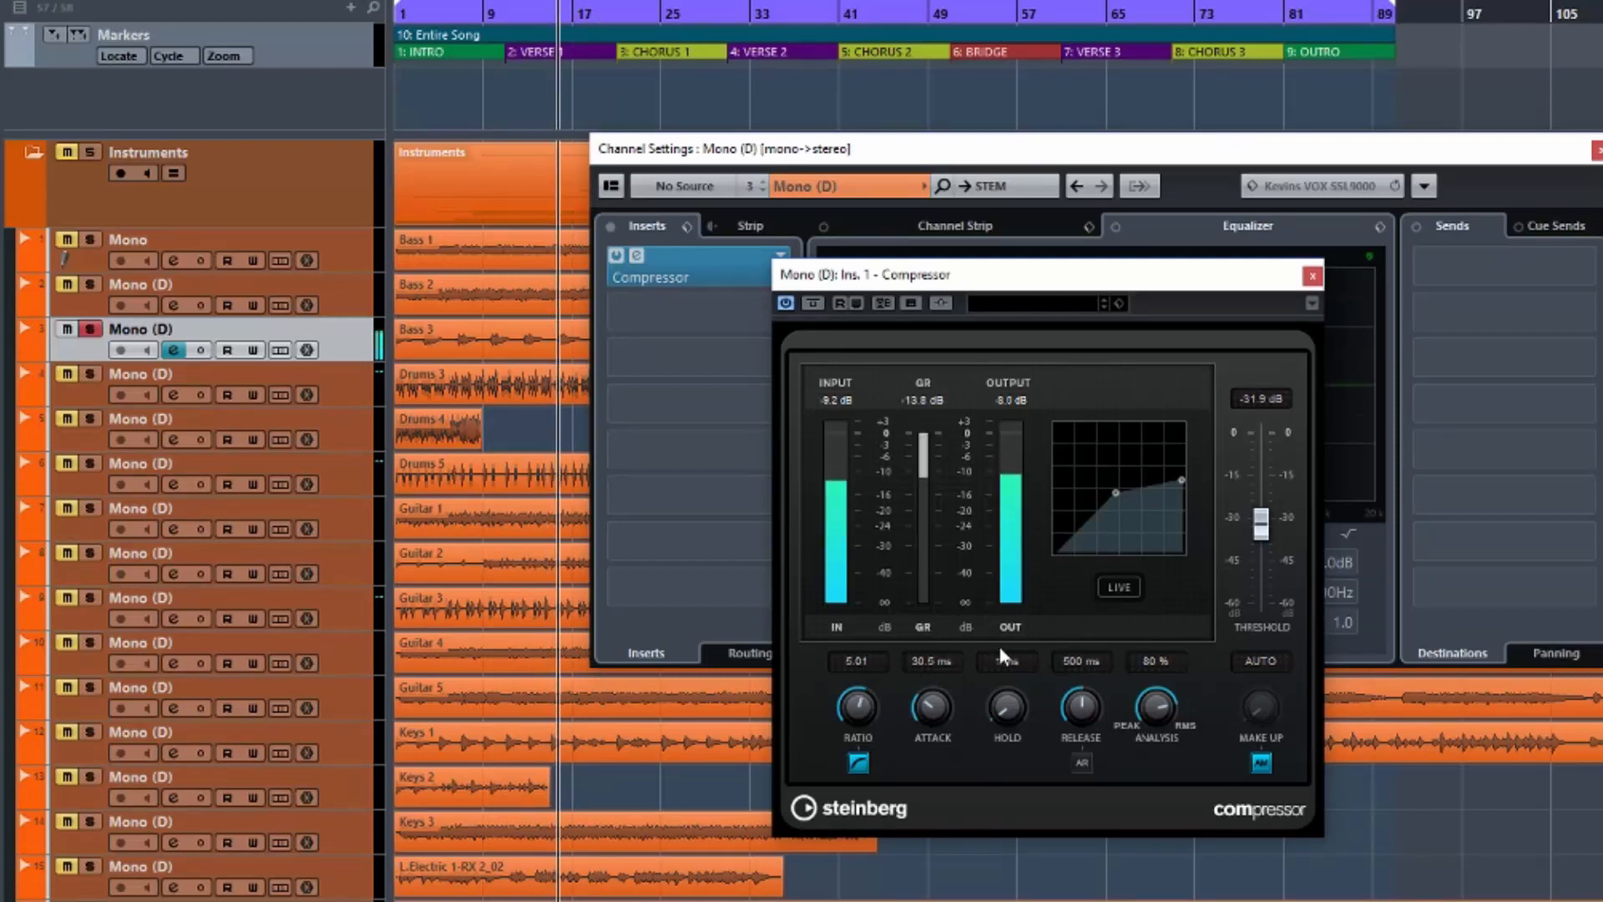
pyautogui.moveTo(1086, 703); pyautogui.dragTo(1085, 802)
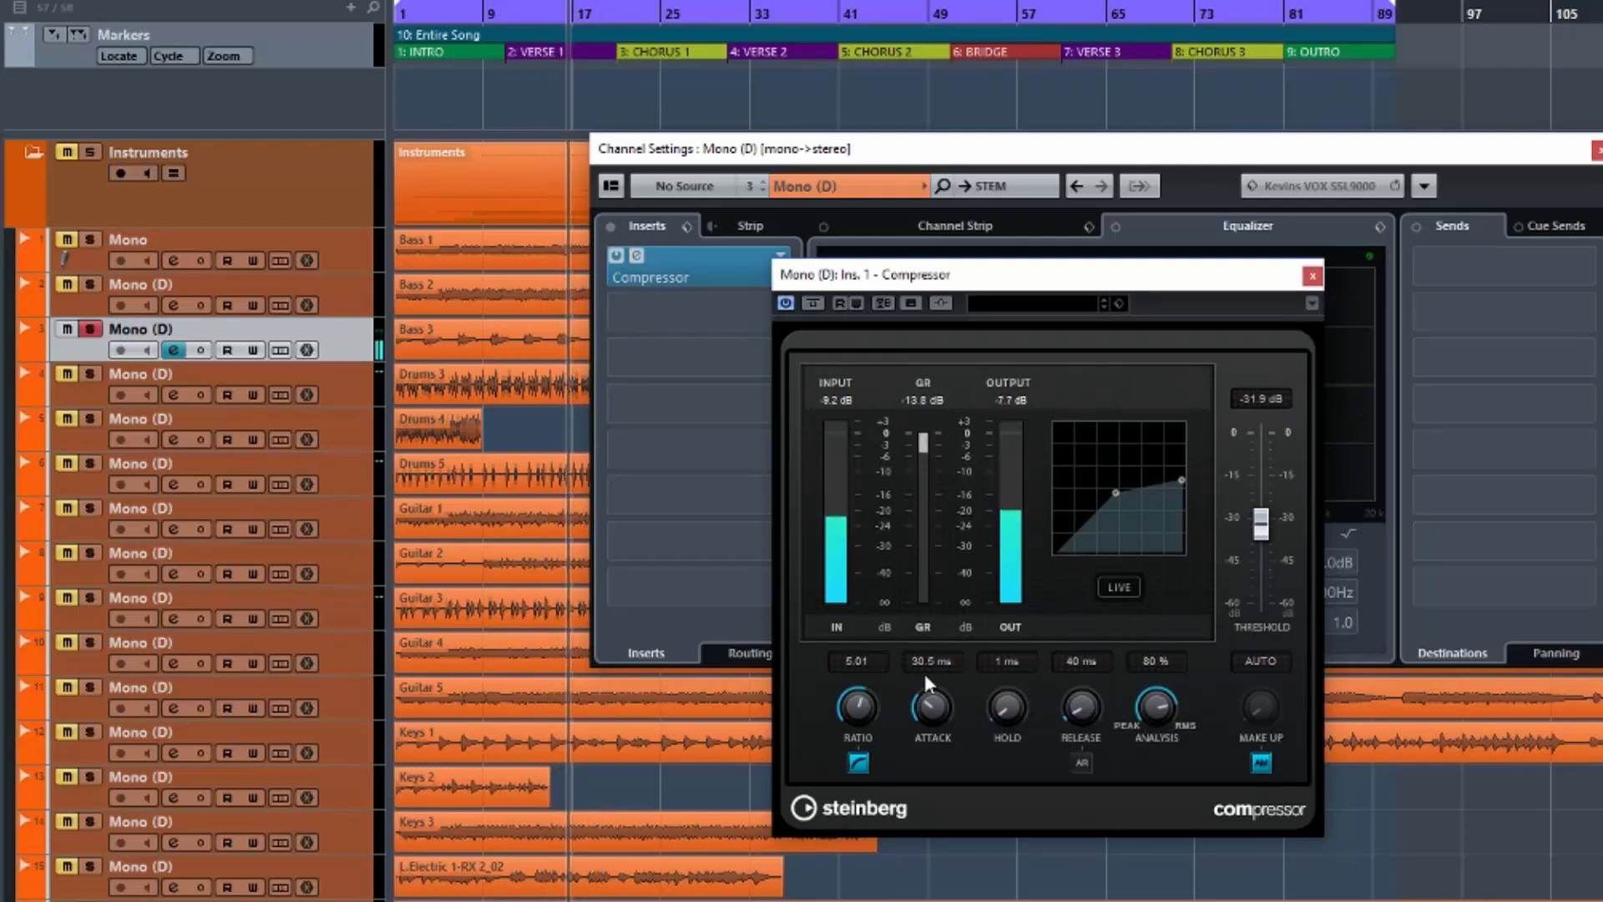
# Bypass the track 3 compressor, re-enable it, and stop playback.
pyautogui.click(809, 304)
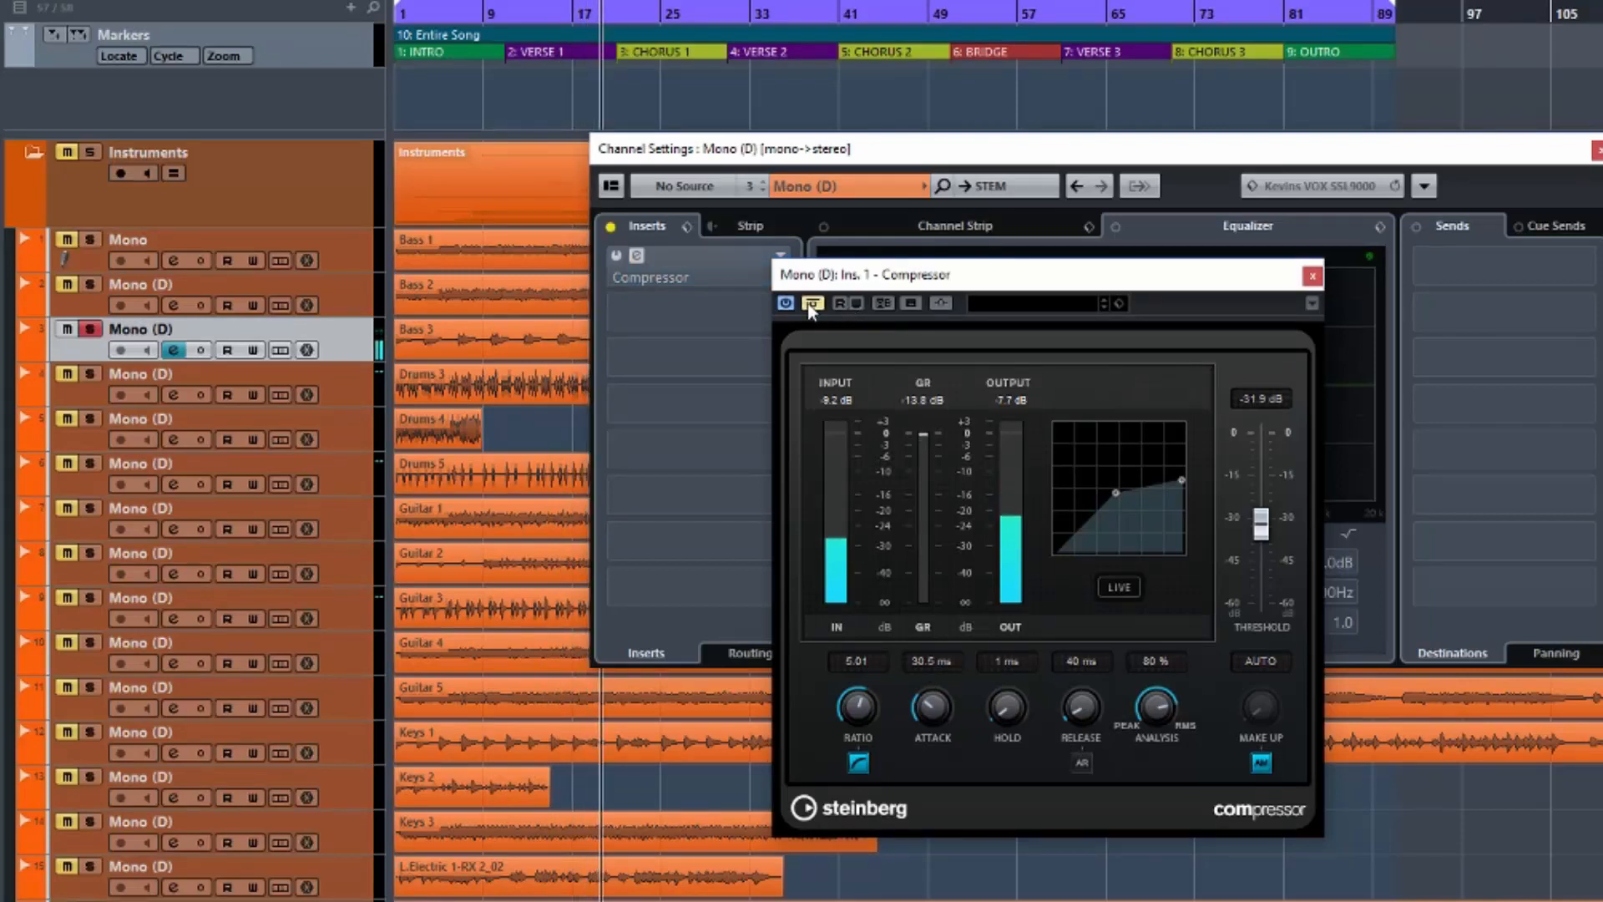
pyautogui.click(808, 303)
pyautogui.press('space')
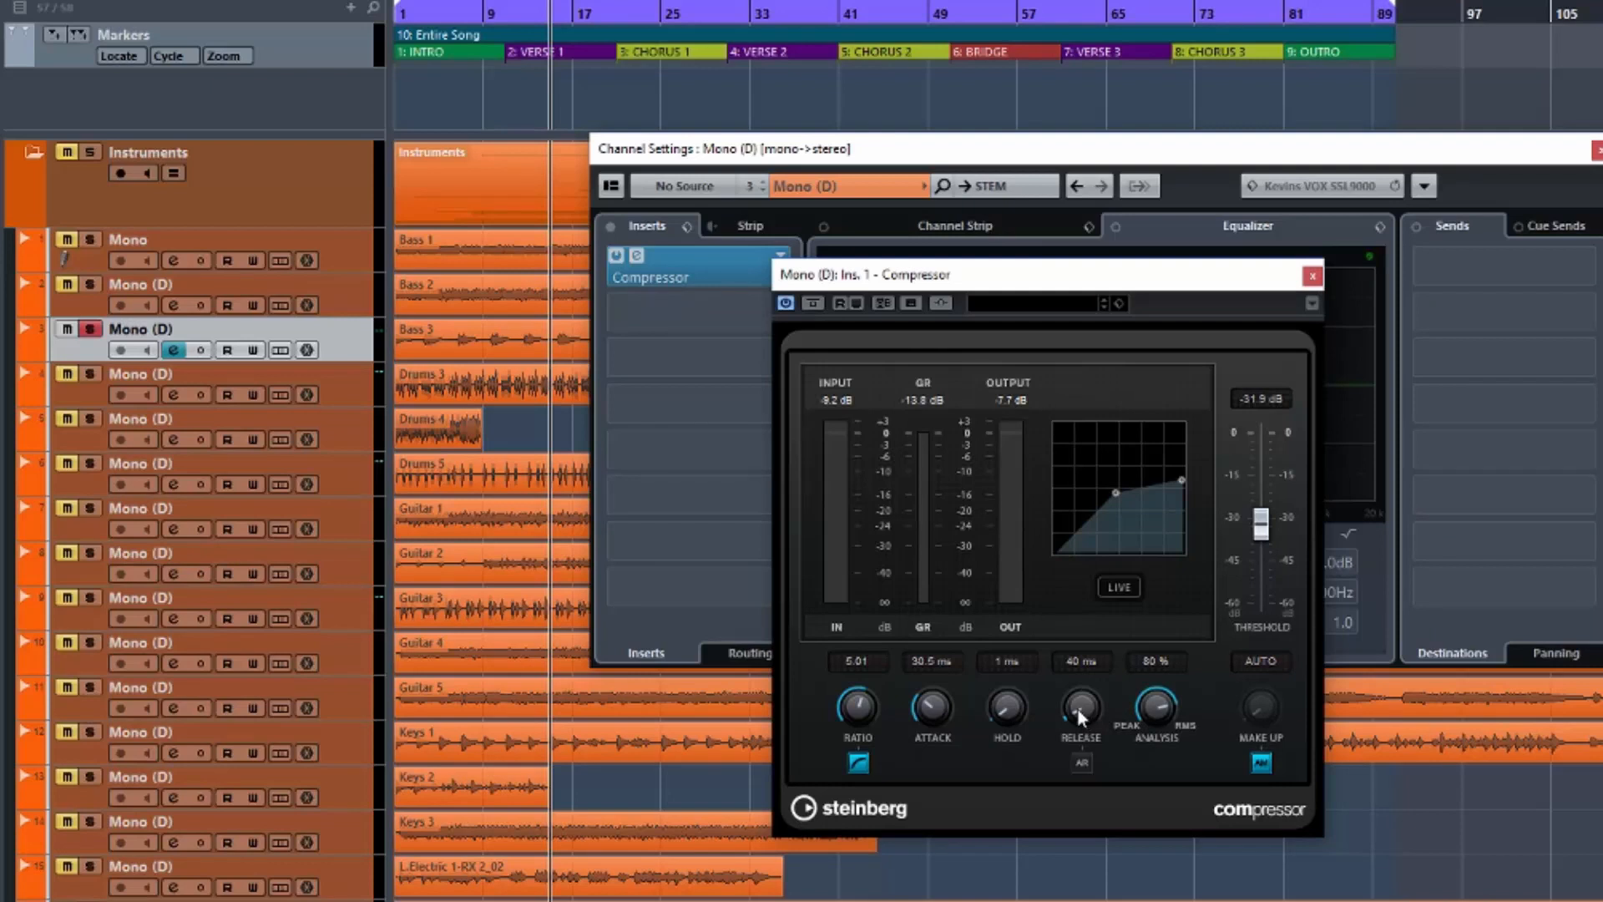
# Retune track 3's compressor to 0.1 ms attack and 99 ms release, then A/B it with Bypass.
pyautogui.moveTo(1075, 710); pyautogui.dragTo(1072, 488)
pyautogui.press('space')
pyautogui.moveTo(938, 725); pyautogui.dragTo(939, 748)
pyautogui.moveTo(1076, 717); pyautogui.dragTo(1081, 758)
pyautogui.press('space')
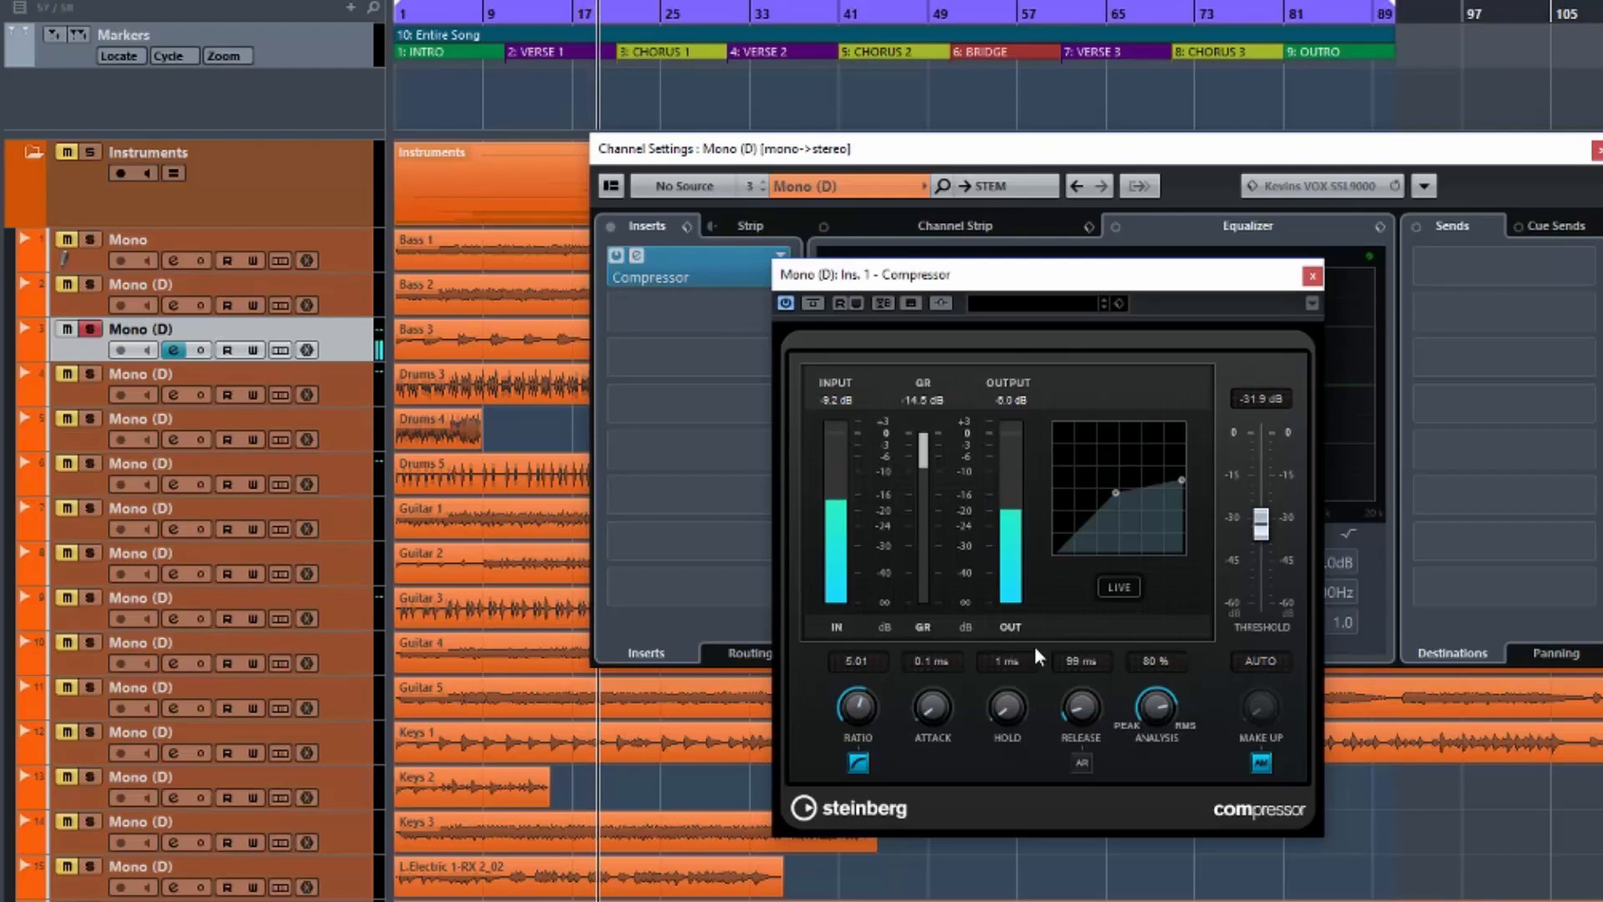
pyautogui.click(812, 305)
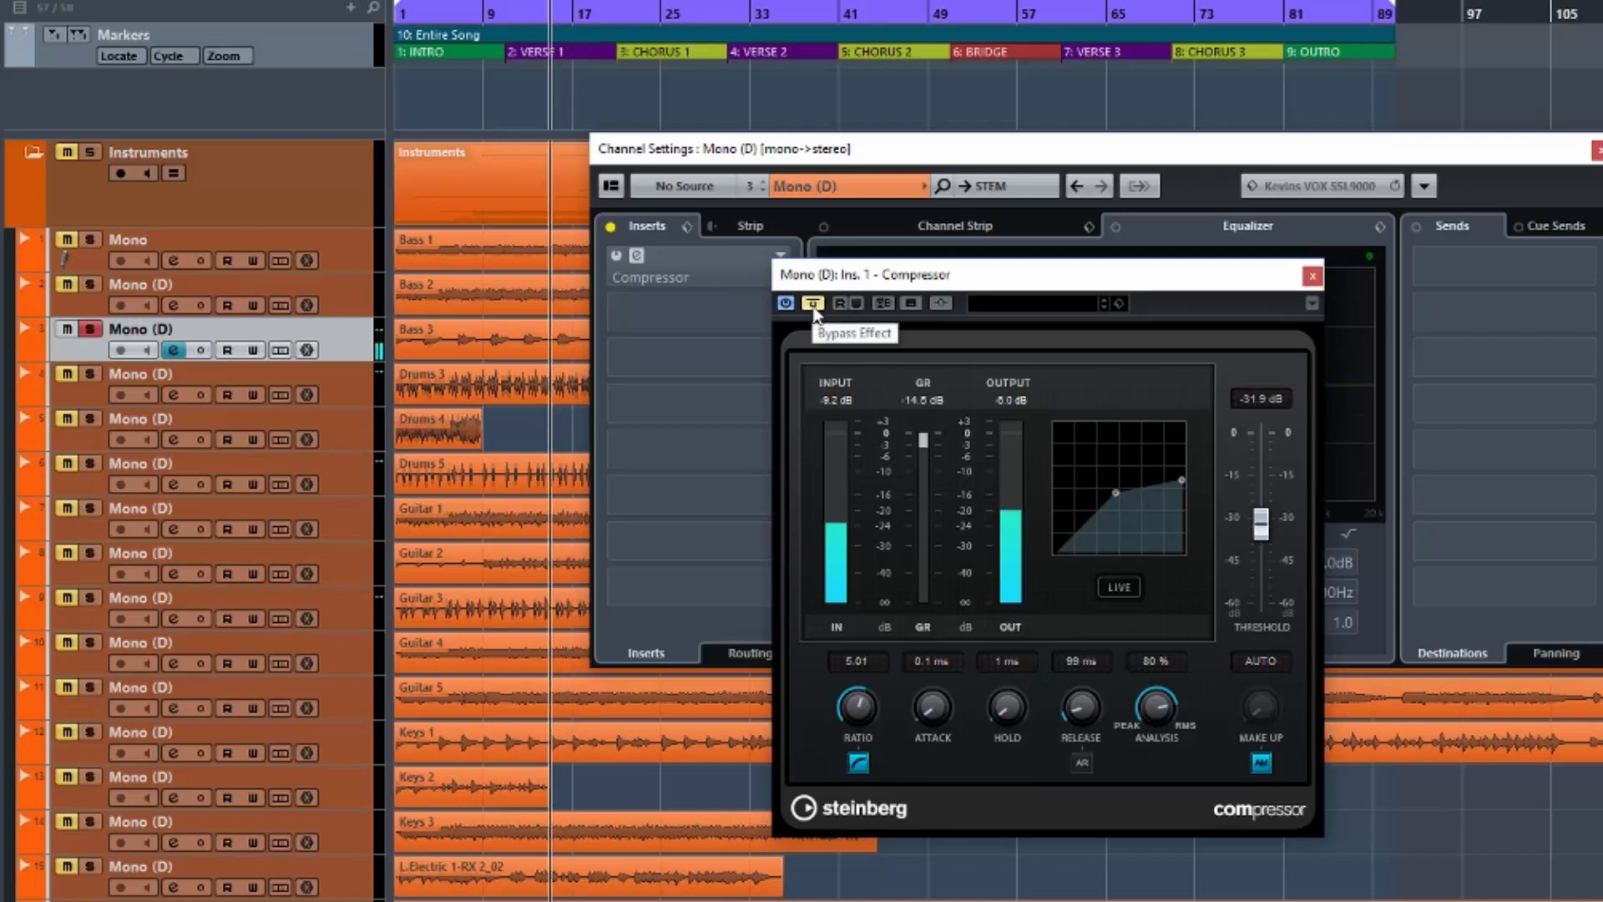
pyautogui.click(813, 304)
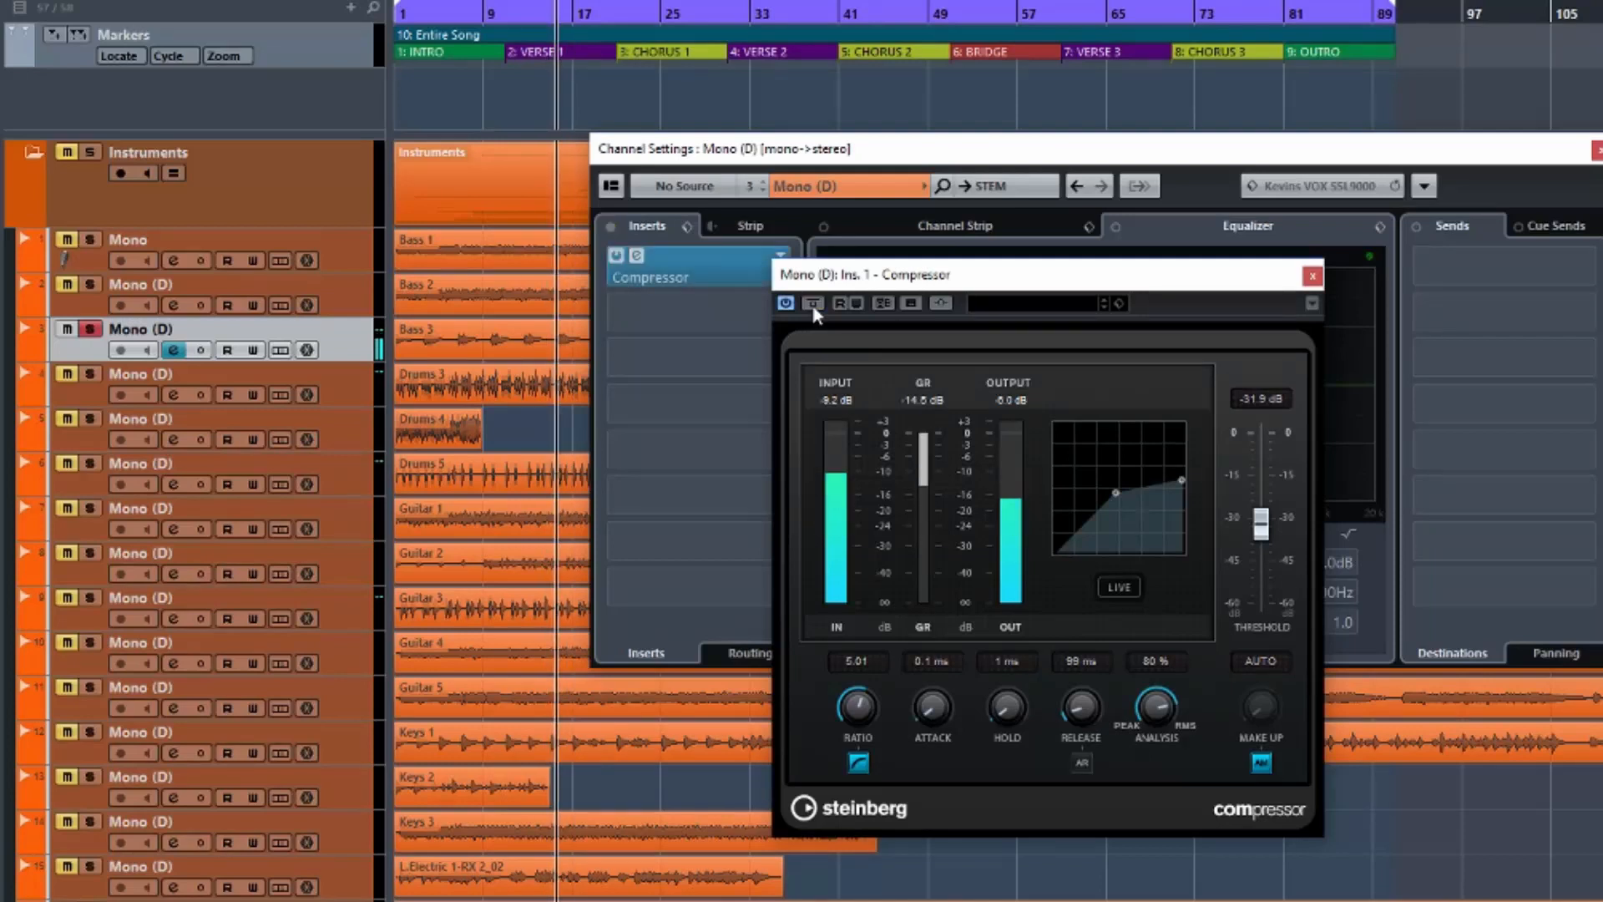